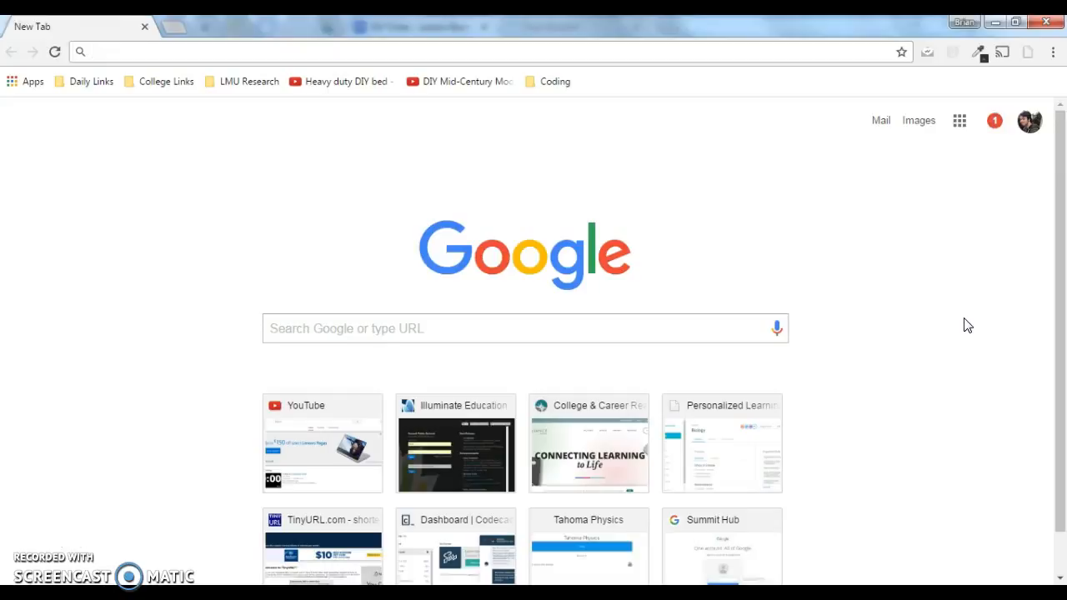
- Open wevideo.com and sign in with the personal Google account
type("wevideo.c")
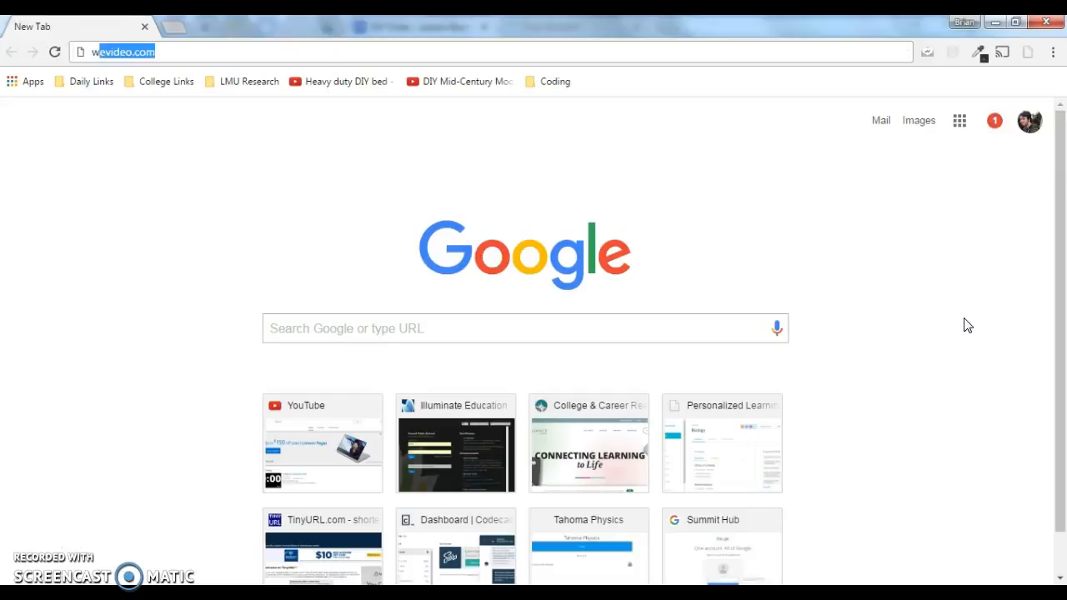
type("om")
key("Return")
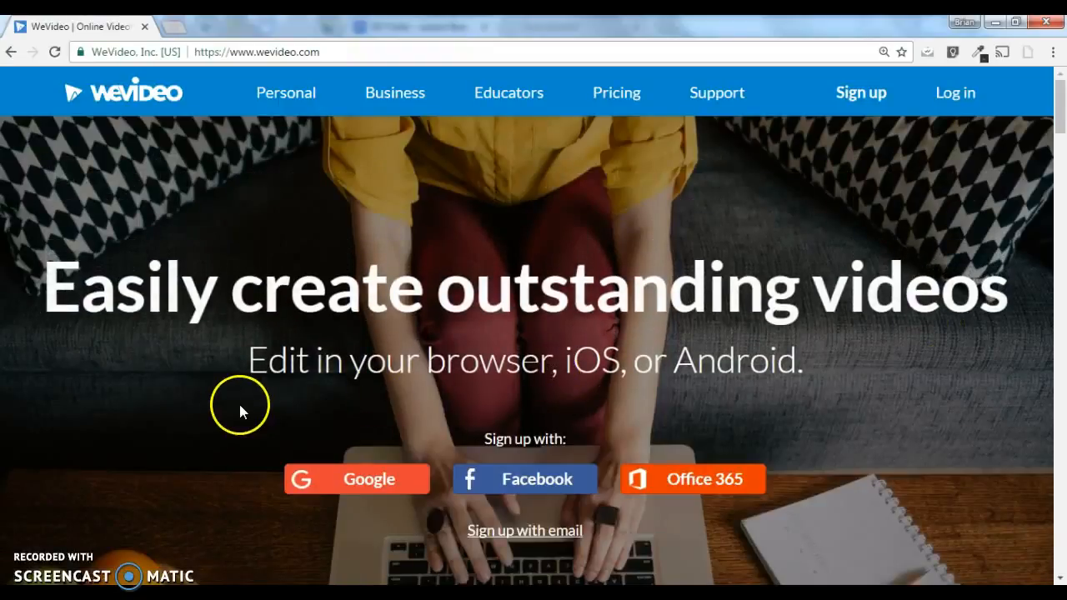
left_click(348, 481)
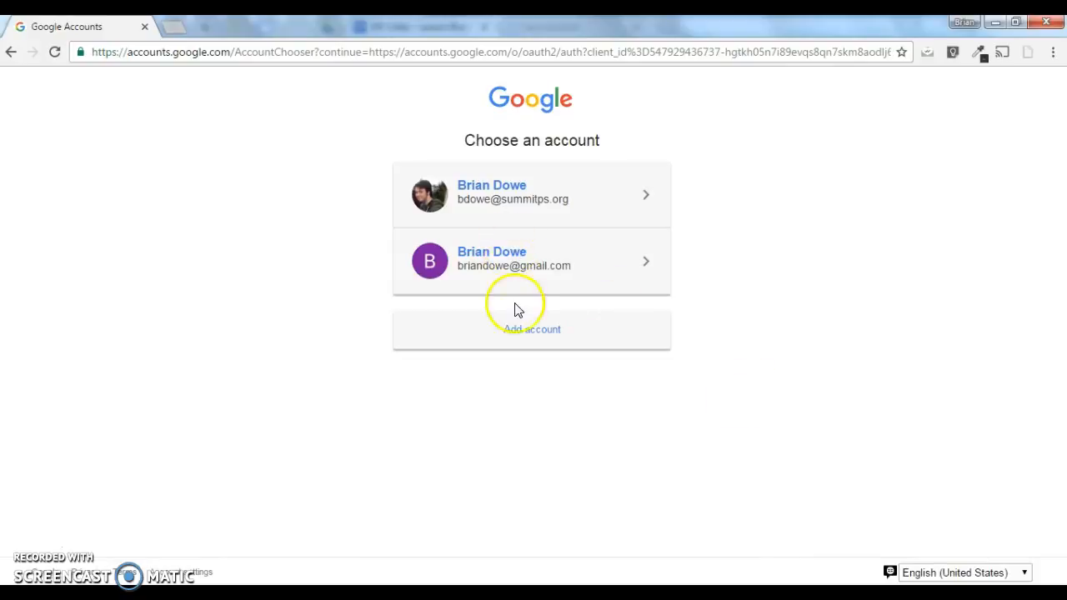
left_click(500, 270)
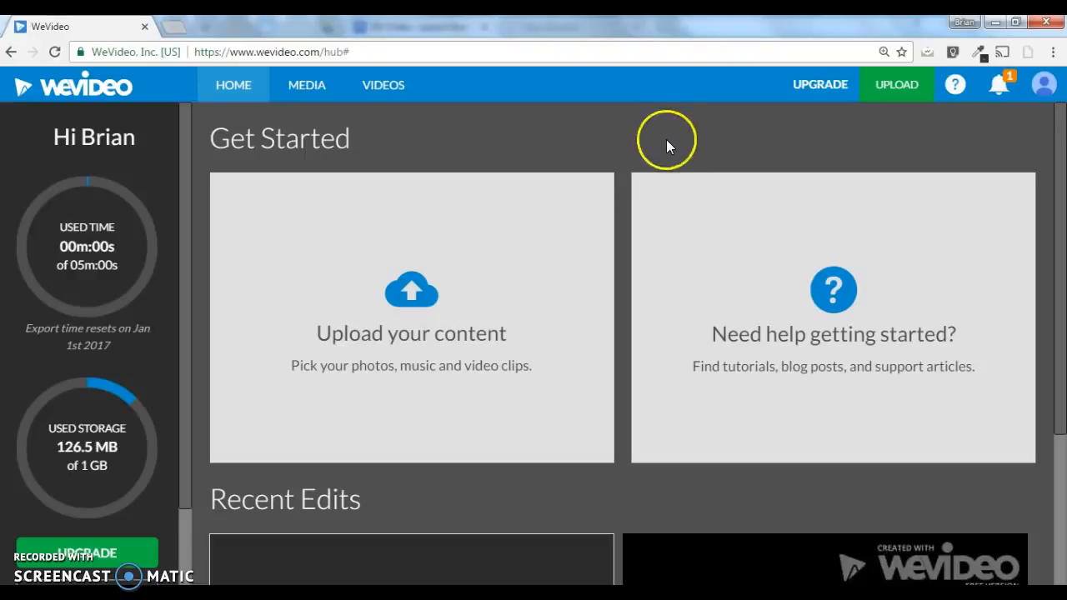
- Look at the options for uploading files and start a new video edit from the dashboard
left_click(424, 296)
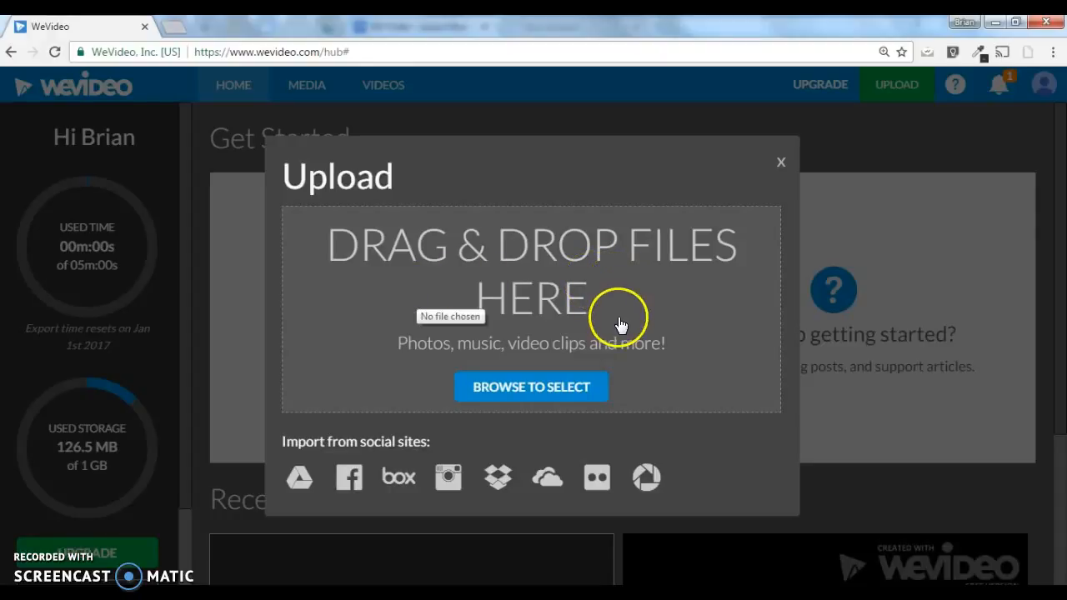
left_click(536, 386)
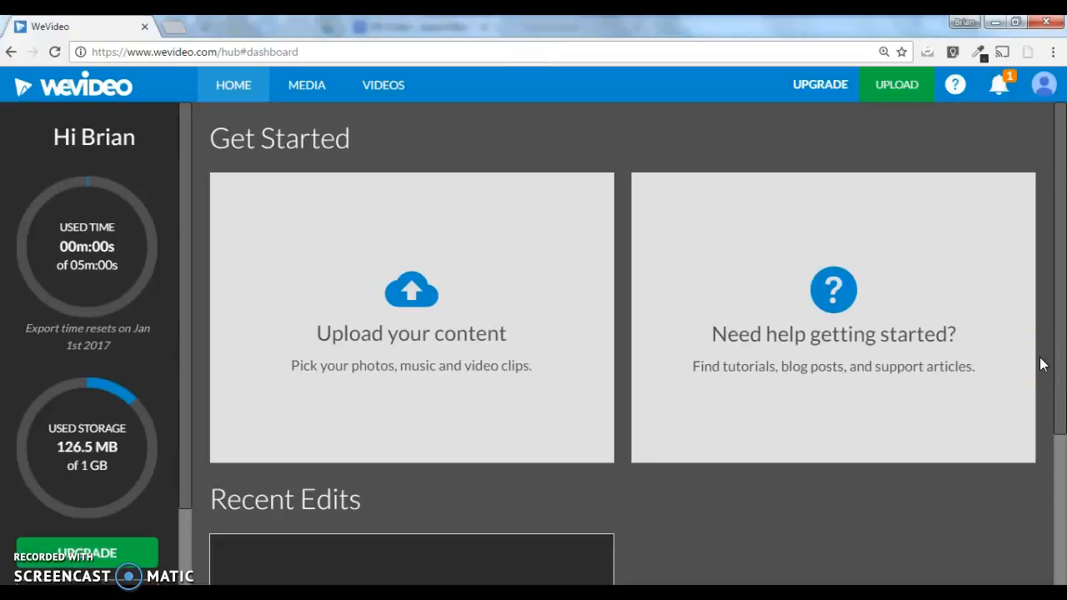
scroll(1041, 364, "down", 3)
left_click(718, 425)
left_click(405, 410)
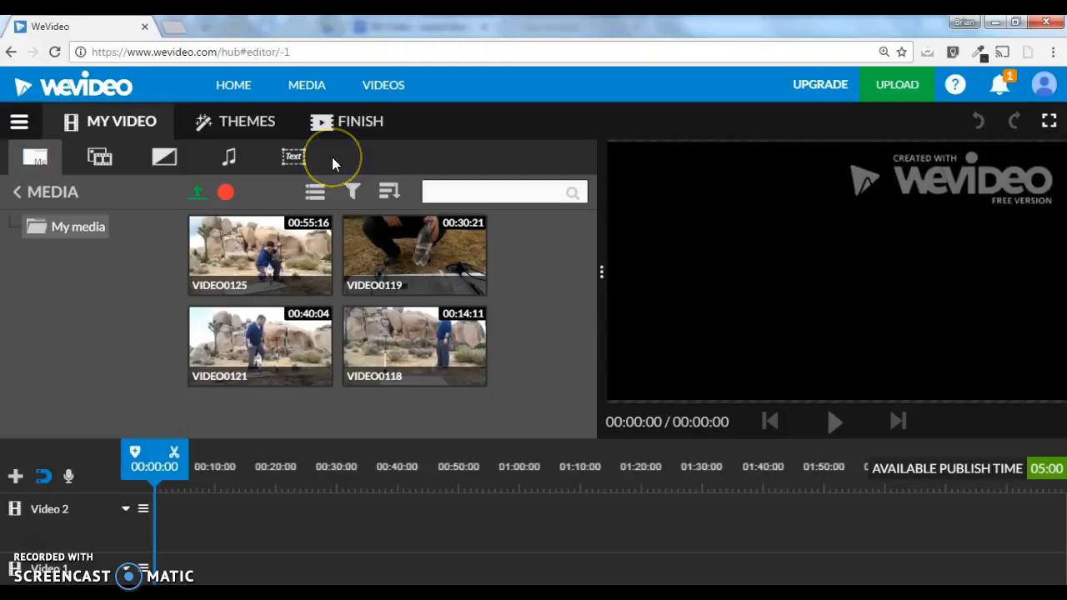
- Add a Text title graphic at the beginning of the Video 2 track
left_click(297, 162)
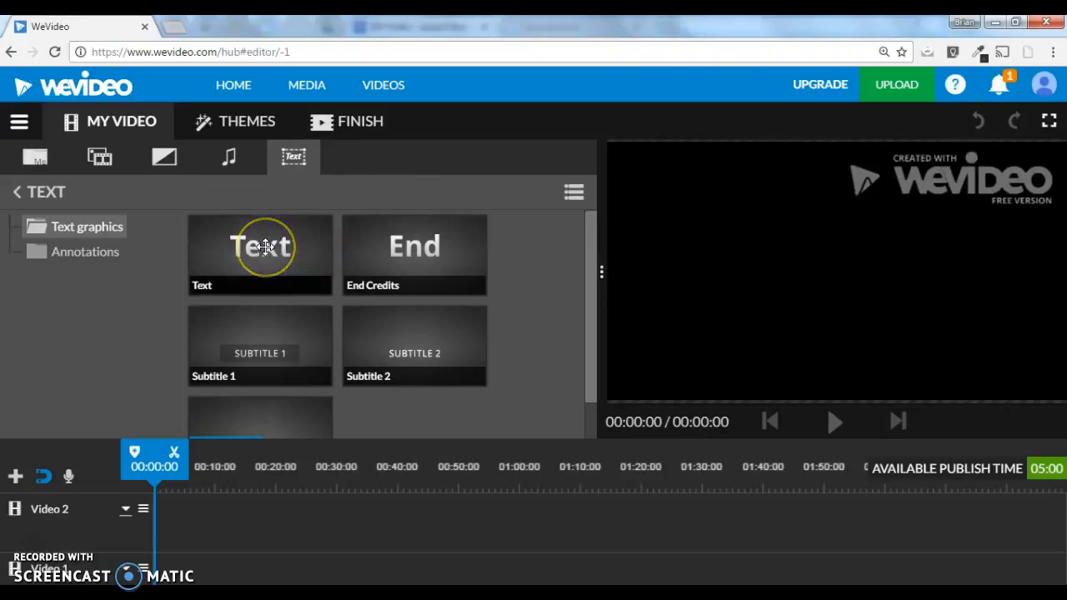
mouse_move(265, 247)
left_click_drag(269, 240, 185, 521)
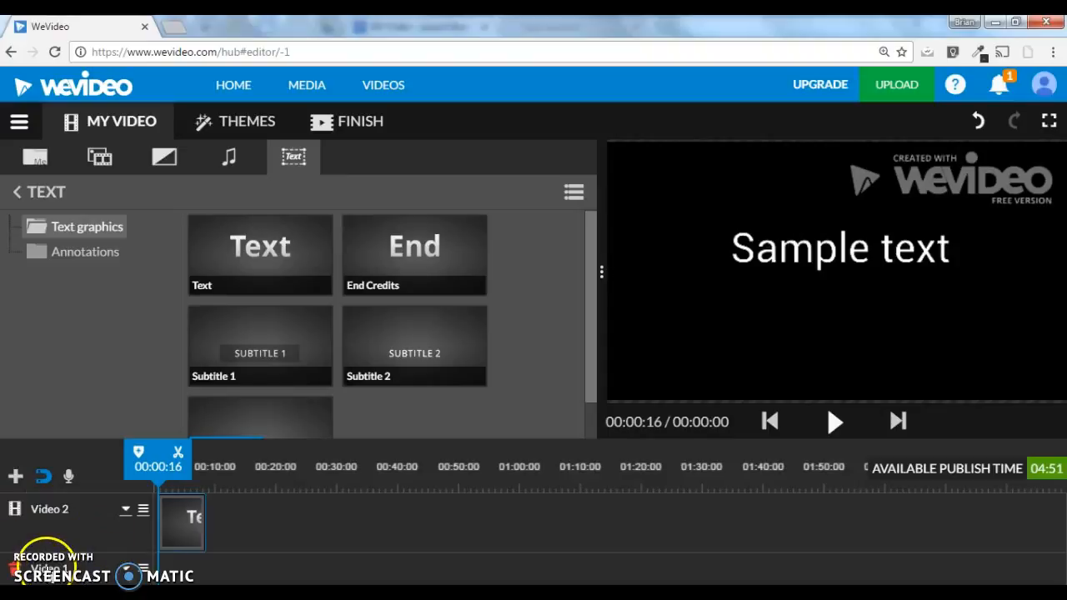
left_click(188, 520)
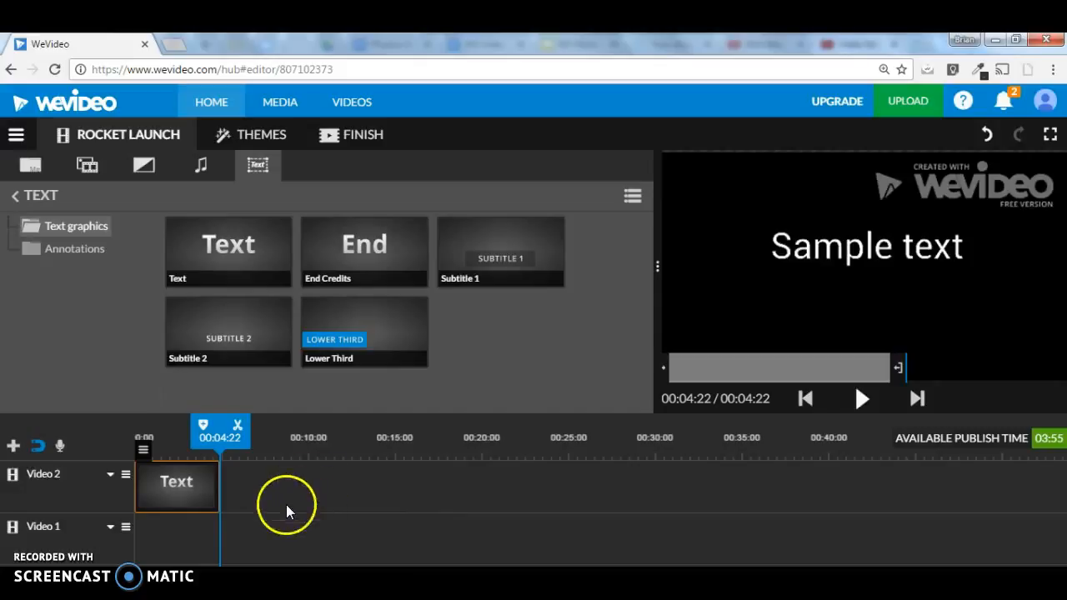
- Replace the title clip's sample text with "Rocket Launch" and finish editing it
double_click(167, 486)
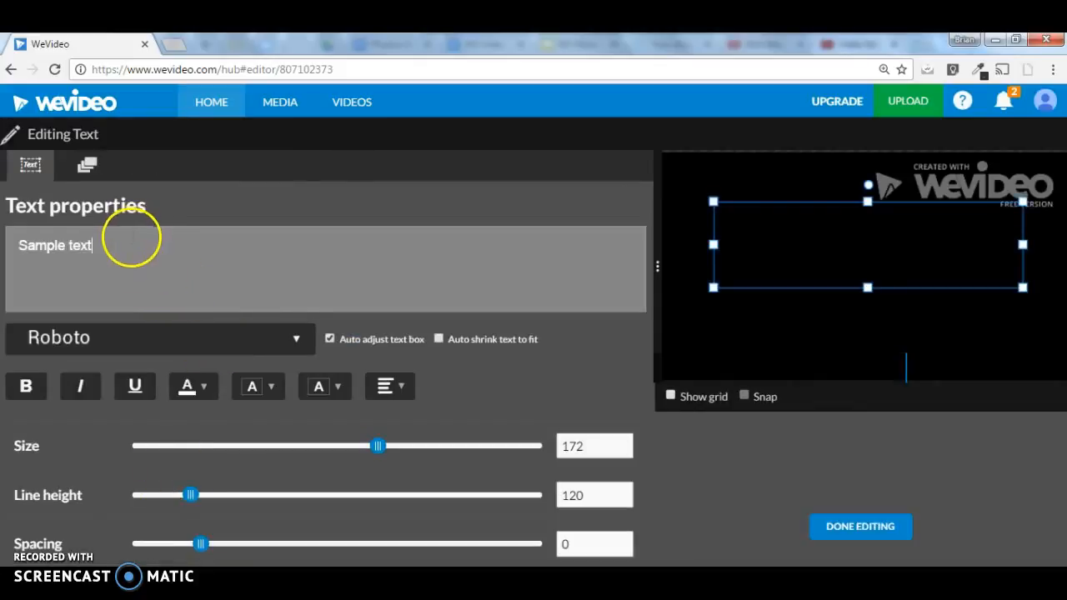
key("BackSpace")
key("BackSpace")
key("BackSpace")
key("BackSpace")
key("BackSpace")
key("BackSpace")
key("BackSpace")
key("BackSpace")
key("BackSpace")
key("BackSpace")
key("BackSpace")
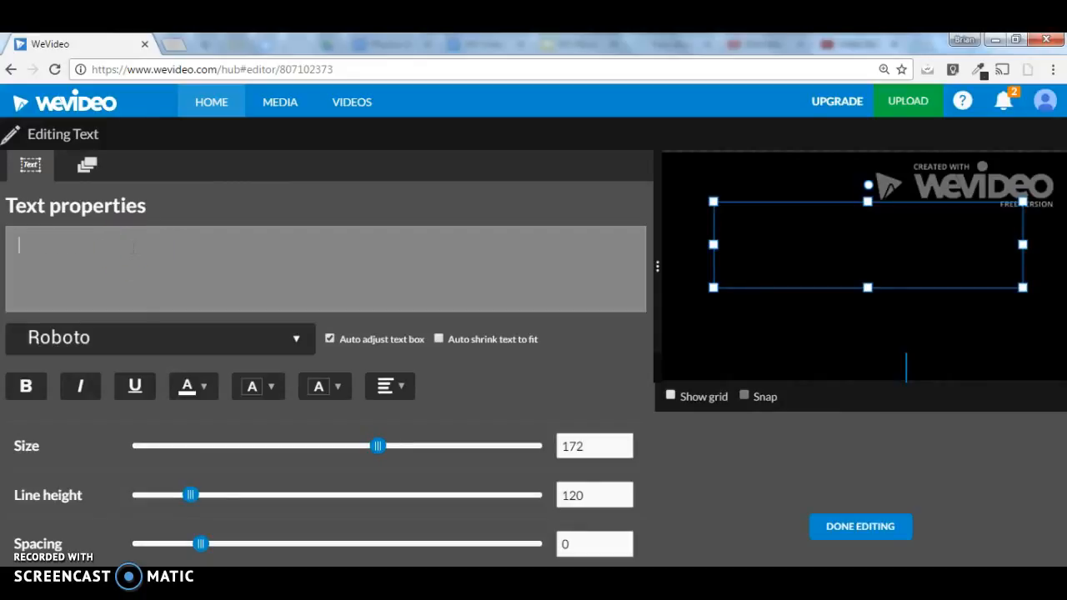
type("Rocket Launch")
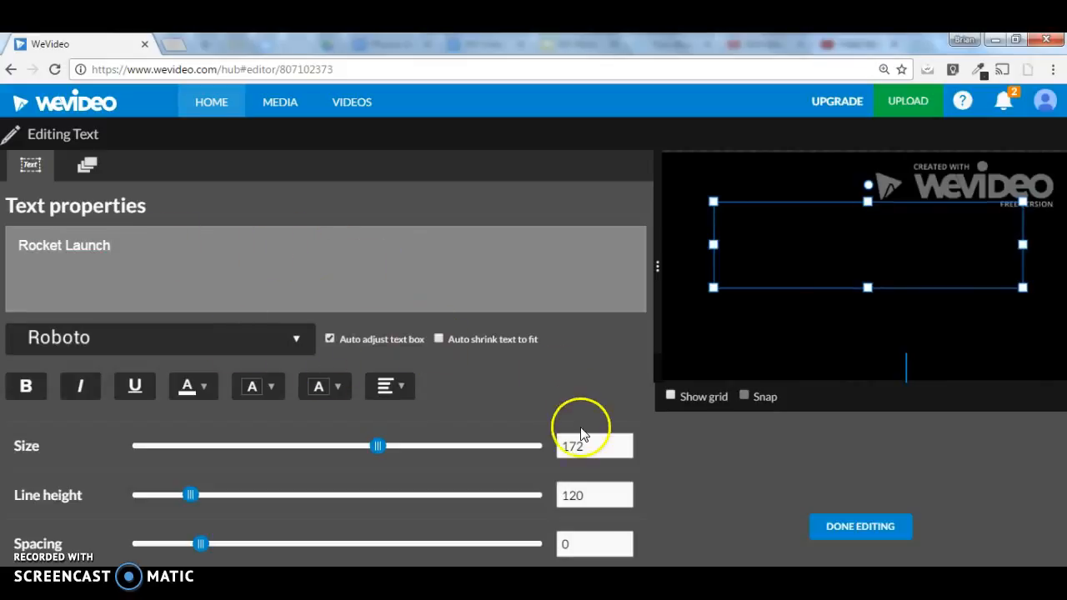
left_click(843, 529)
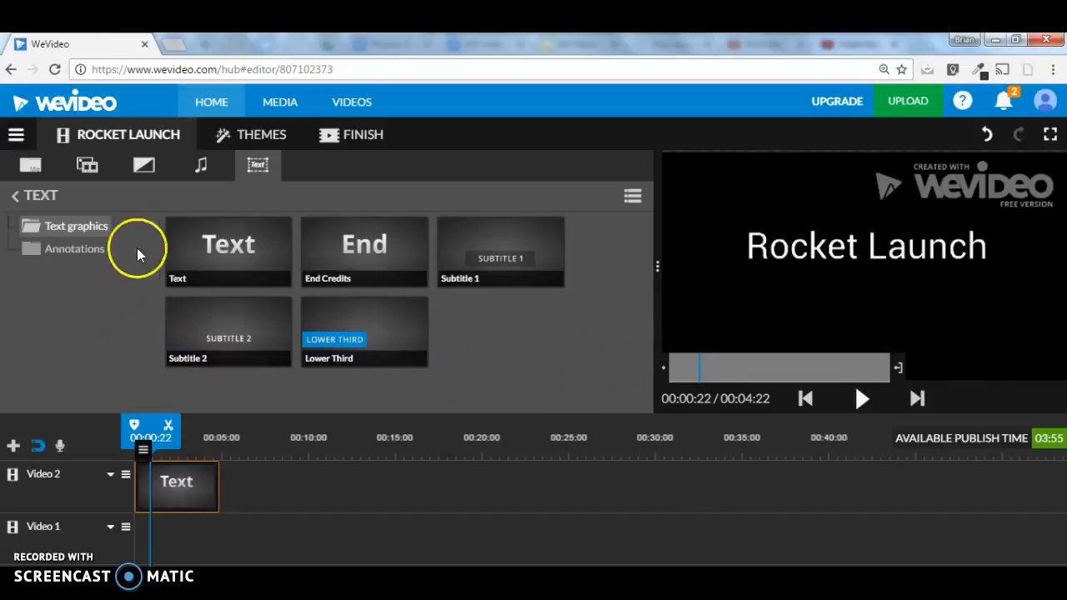
- Browse the background graphics and preview the TV Noise Vertical background
left_click(88, 167)
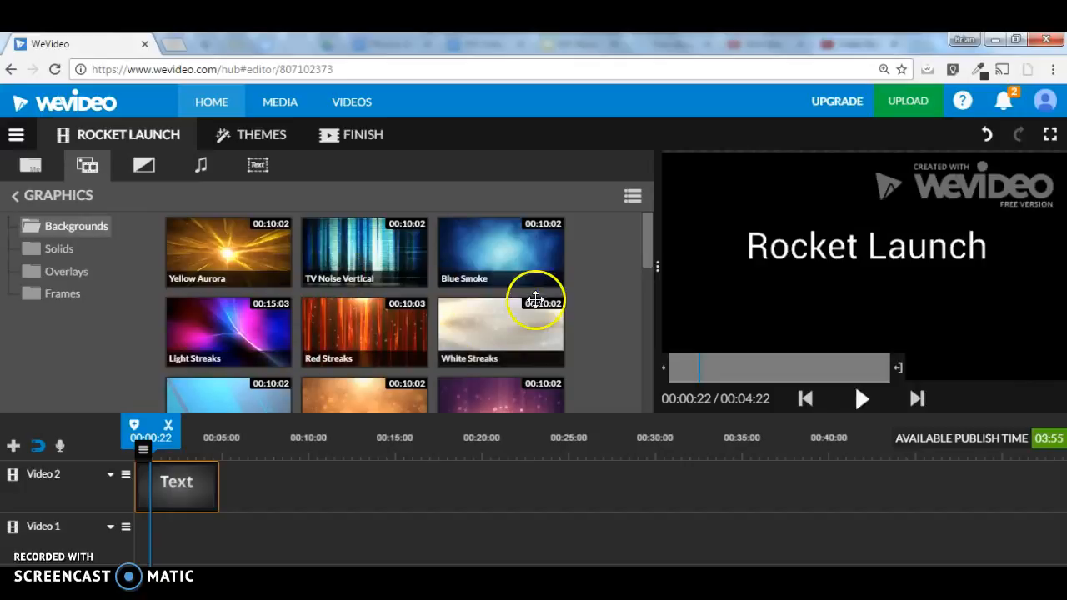
scroll(579, 289, "down", 10)
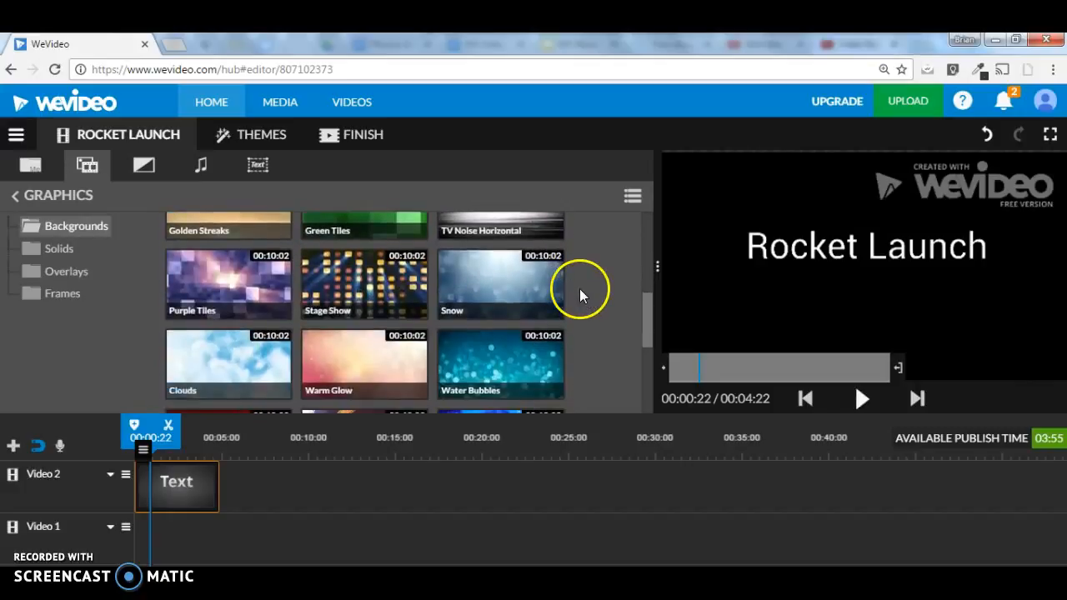
scroll(581, 294, "up", 4)
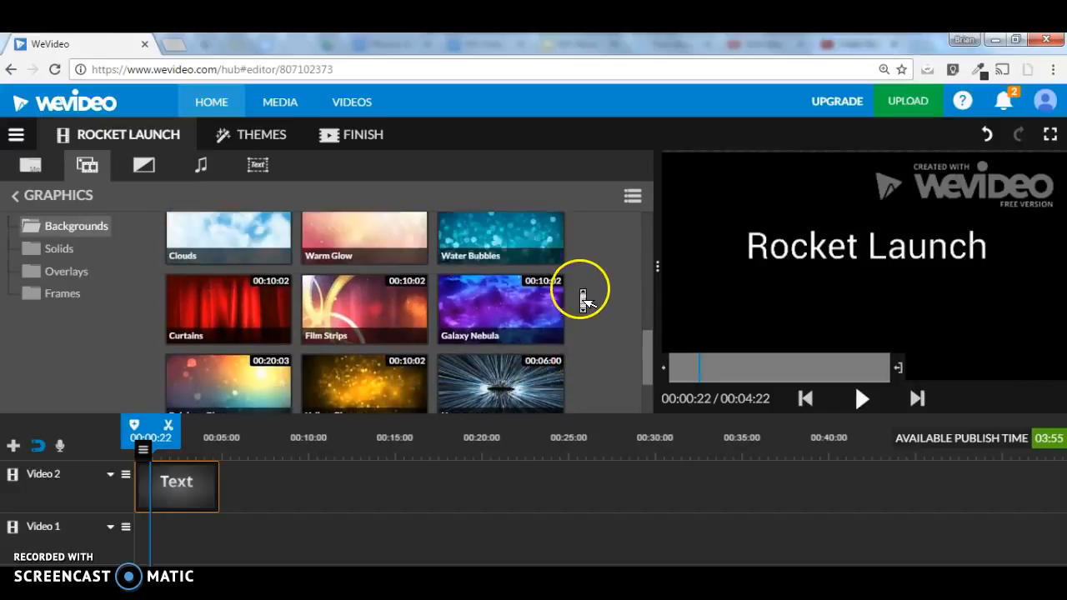
scroll(579, 289, "up", 5)
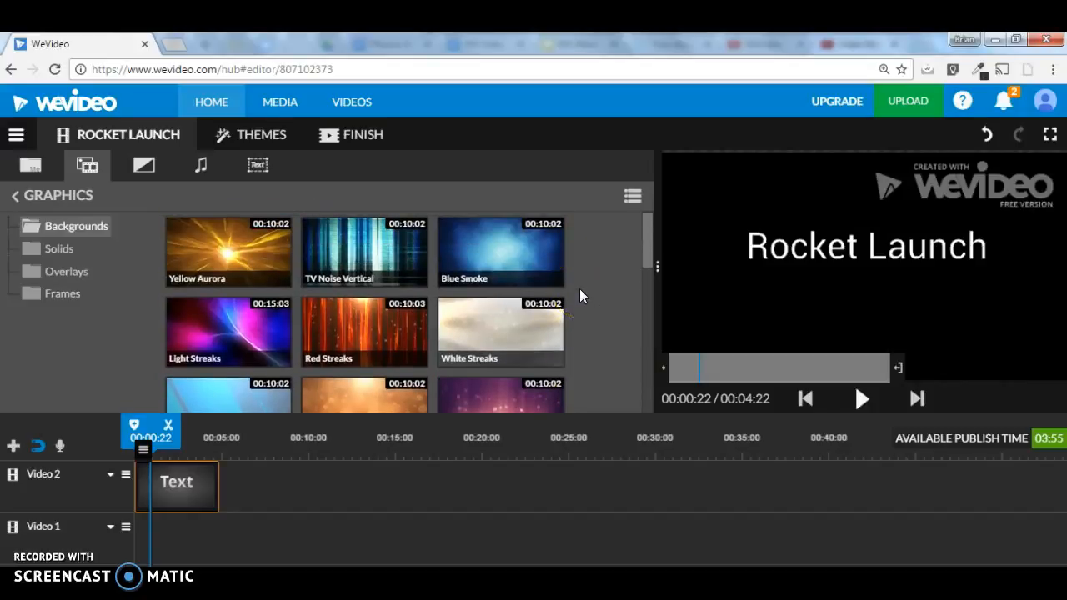
left_click(362, 249)
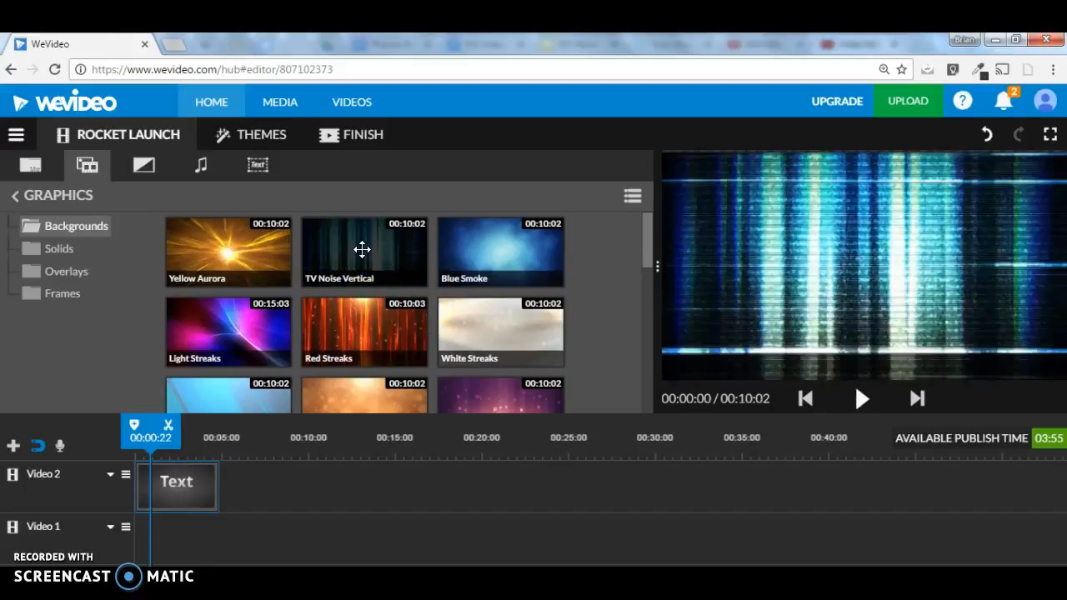
left_click(861, 396)
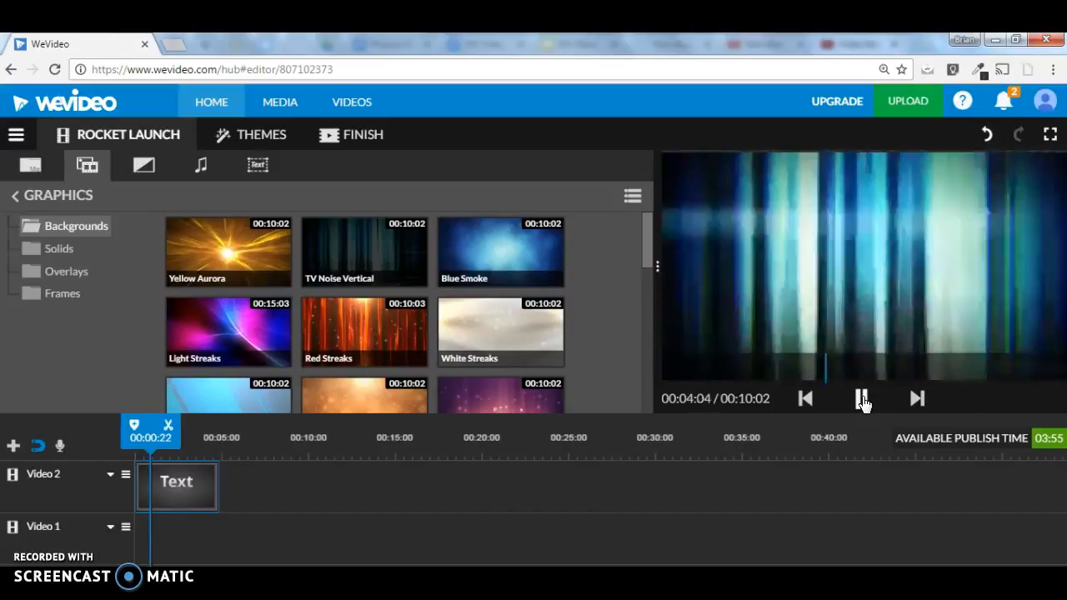
left_click(628, 289)
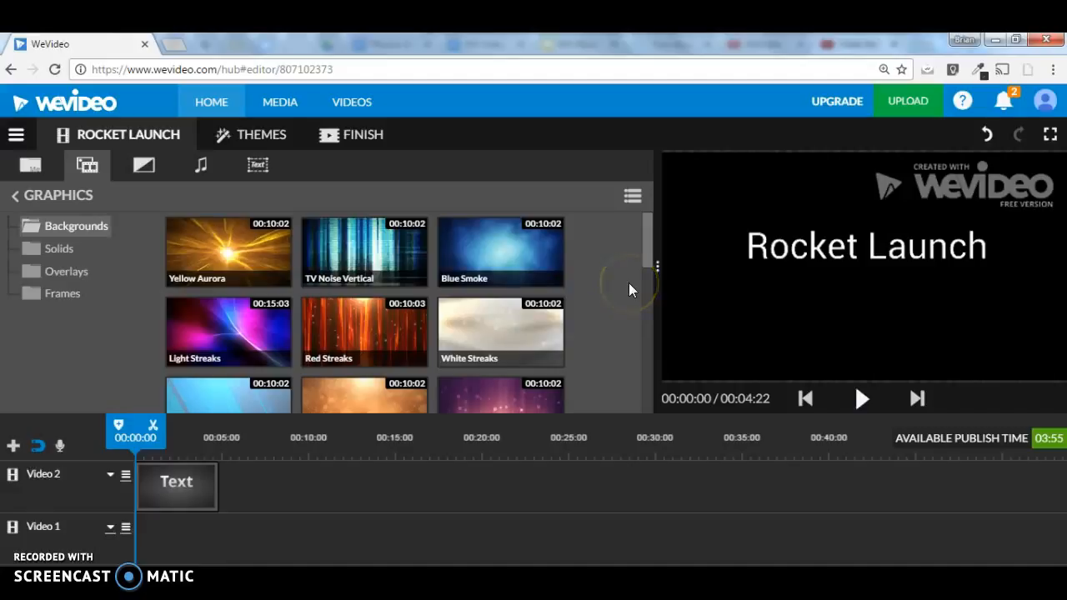
- Place the Film Strips background at the start of the Video 1 track, beneath the title
scroll(629, 289, "down", 5)
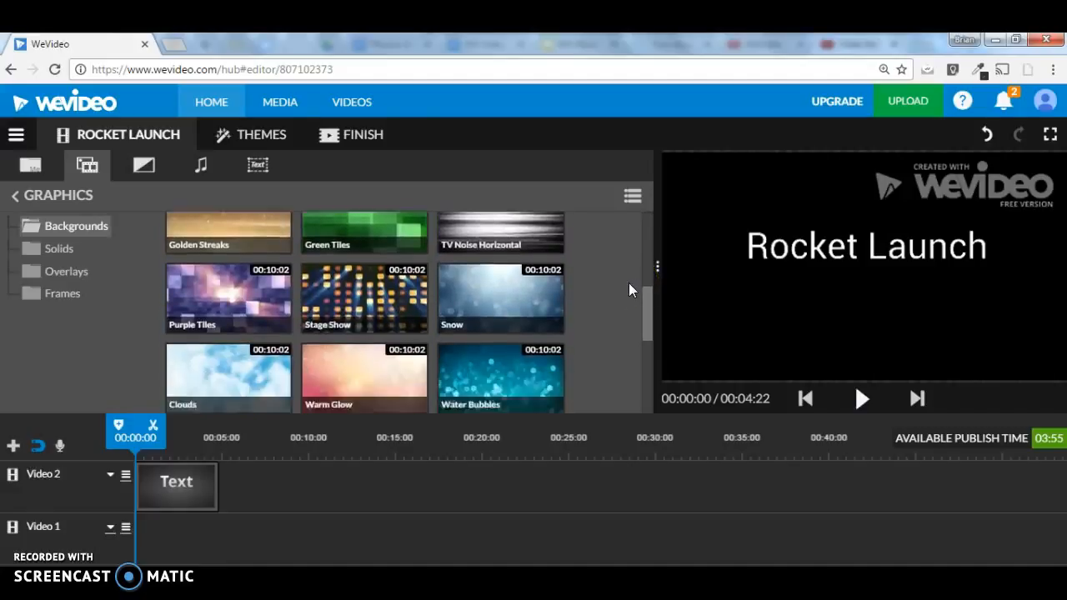
scroll(629, 289, "down", 1)
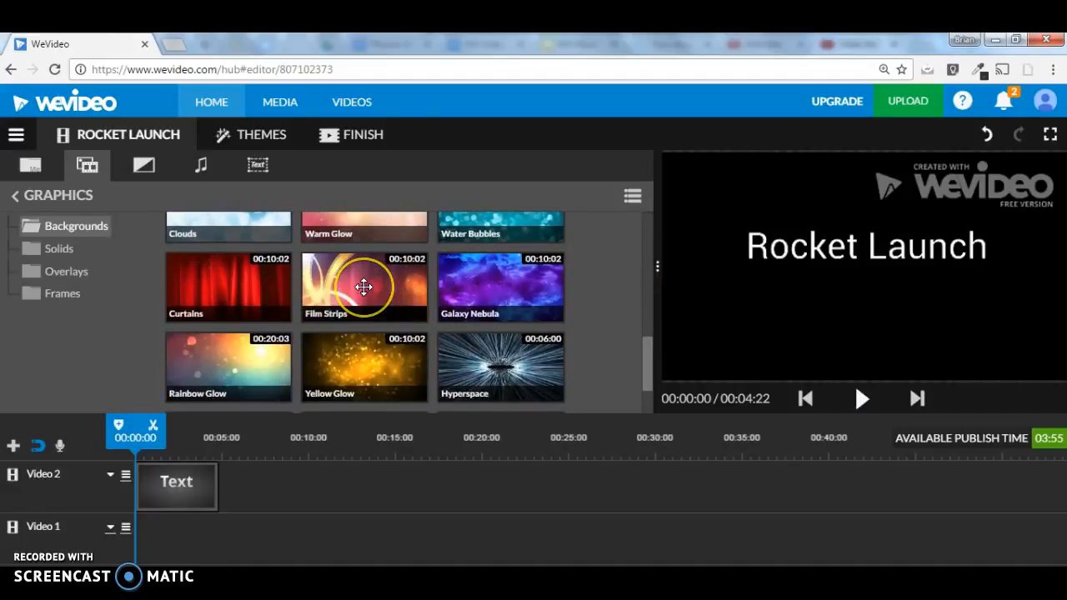
left_click_drag(365, 287, 160, 547)
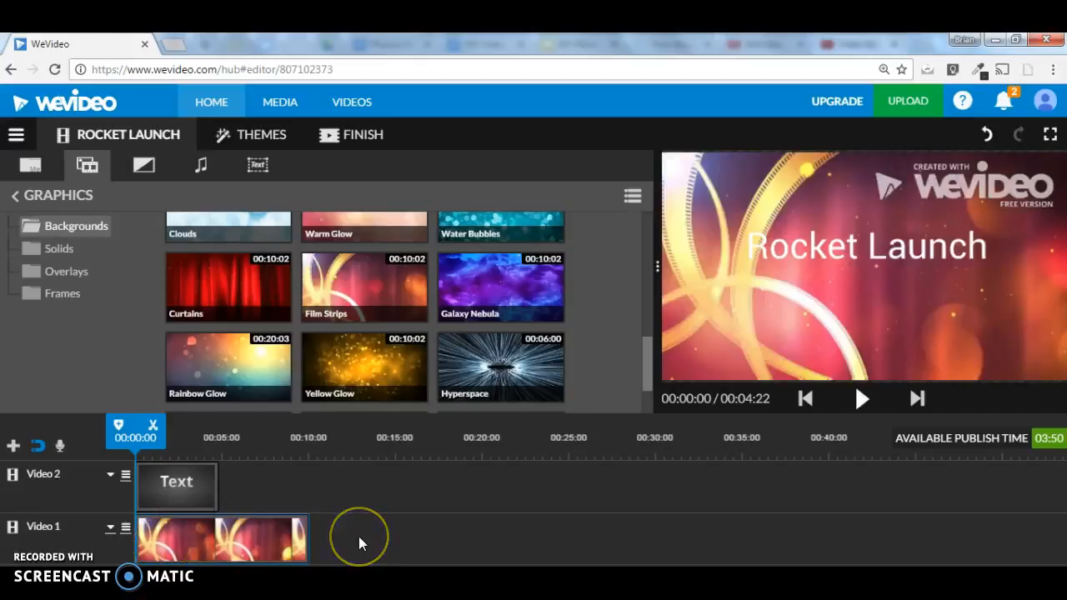
- Trim the end of the Film Strips clip to 00:04:22, level with the end of the title clip
left_click(210, 540)
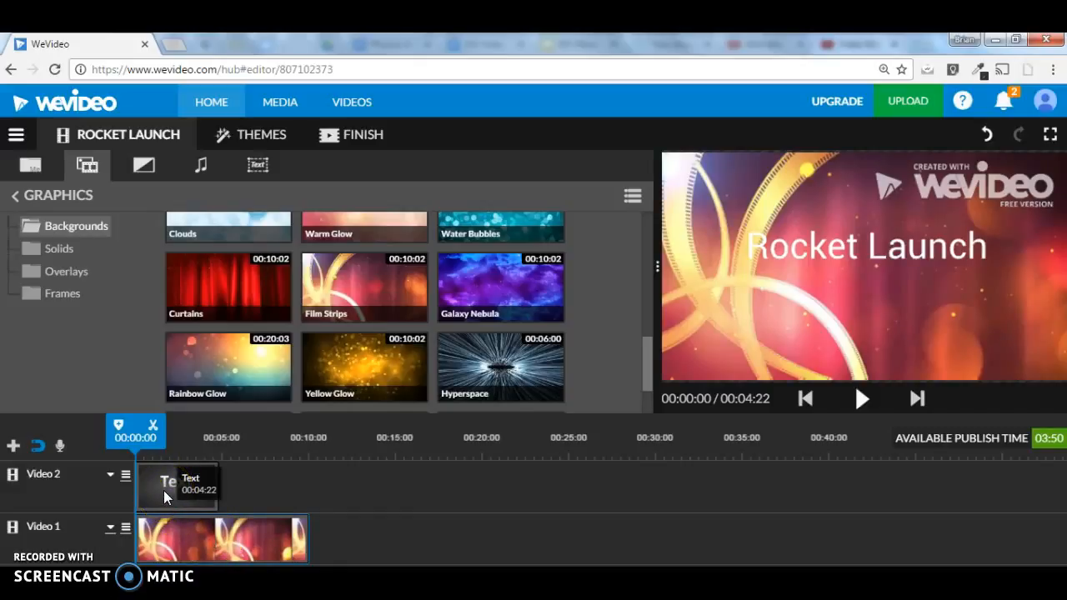
left_click(226, 533)
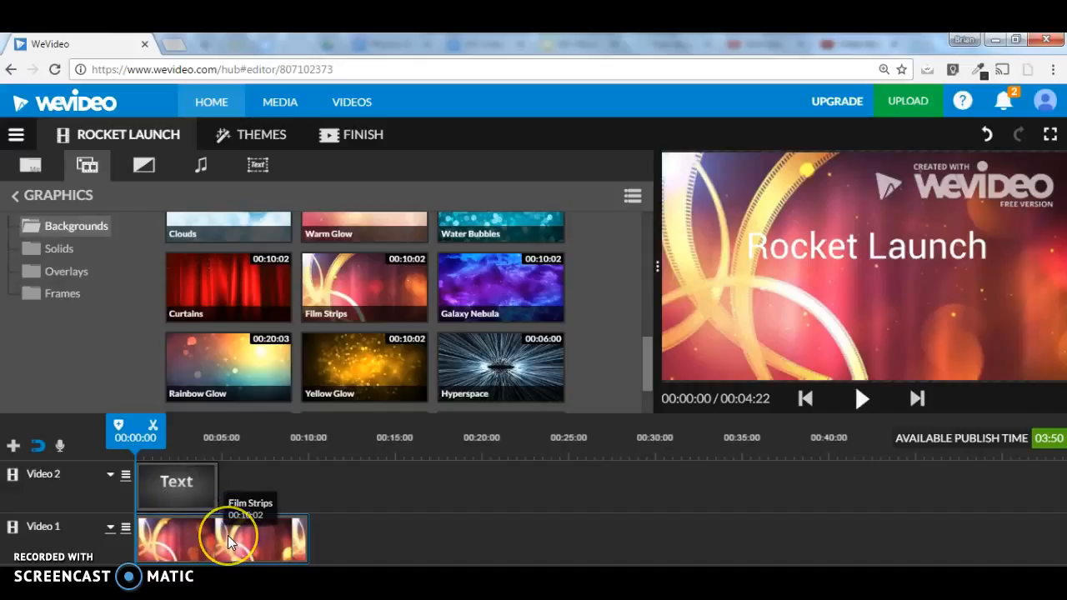
left_click(227, 535)
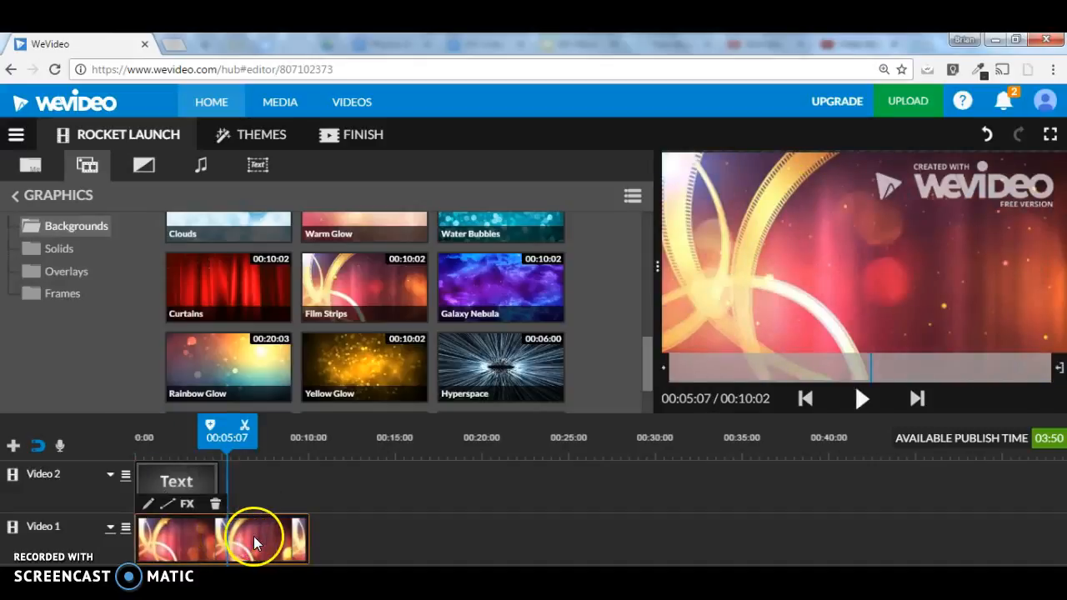
left_click(307, 535)
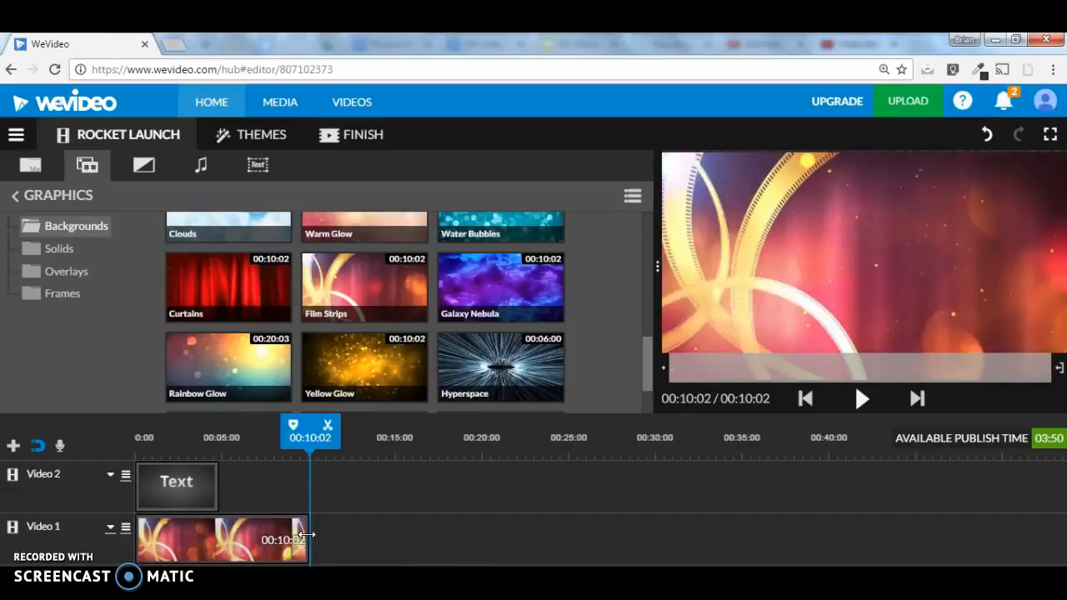
left_click_drag(306, 534, 222, 537)
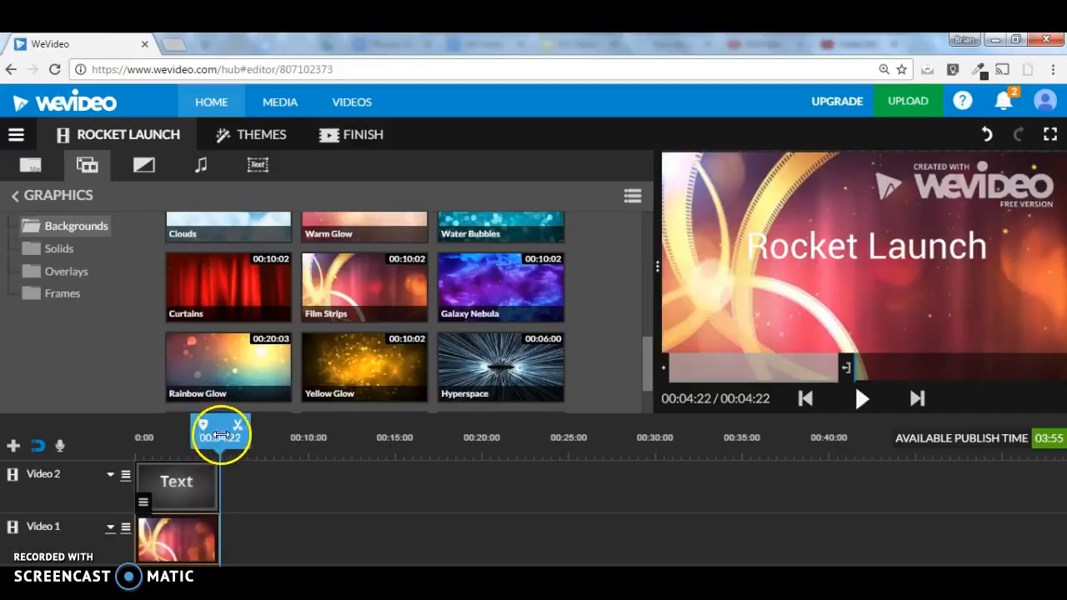
- Play the title with its background from the beginning of the timeline
left_click_drag(218, 429, 136, 431)
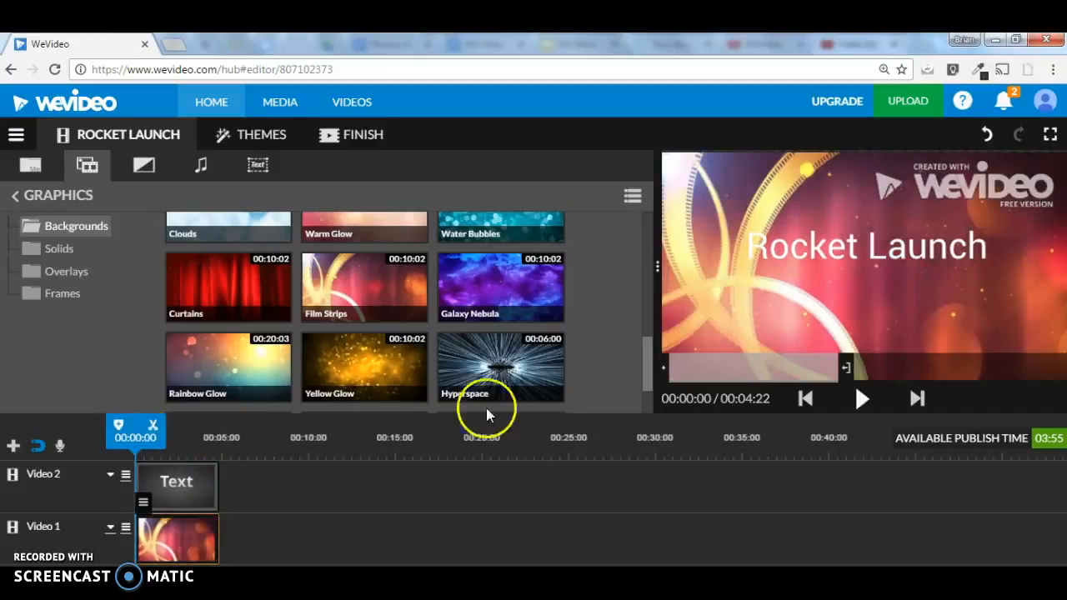
left_click(859, 402)
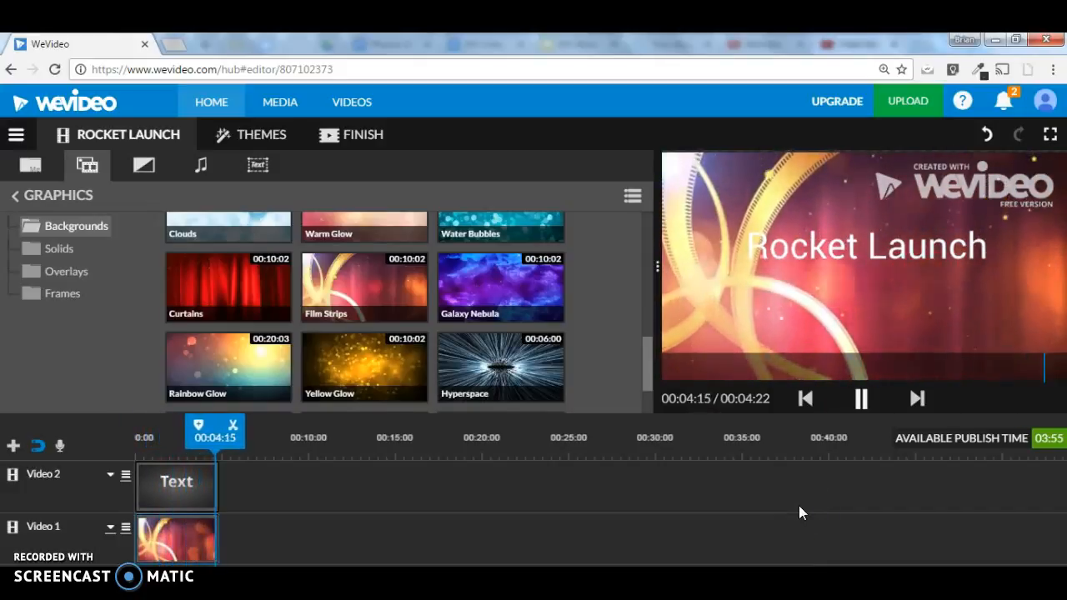
left_click(823, 484)
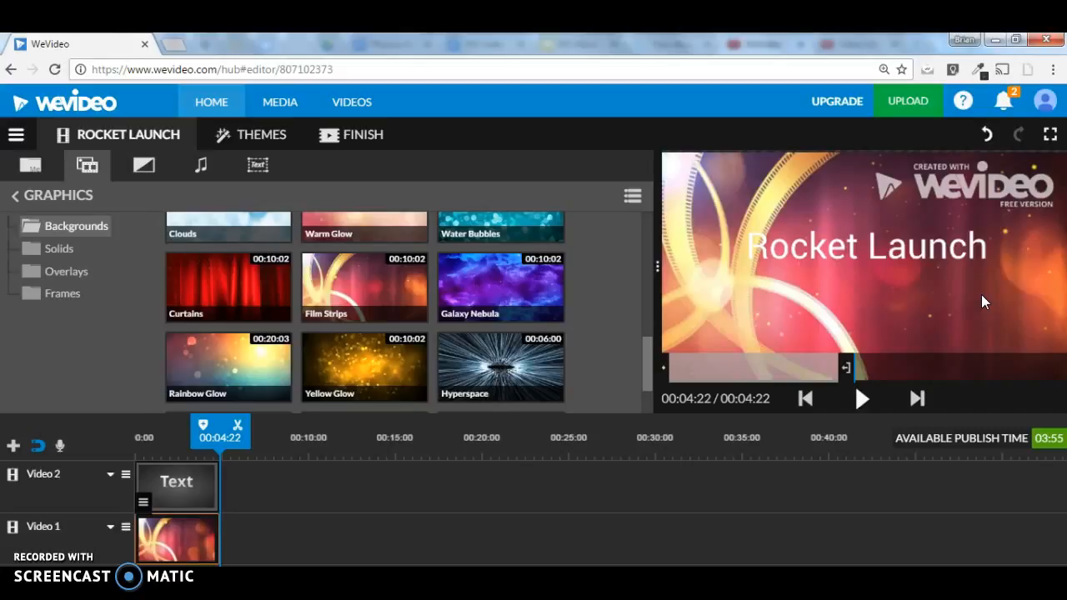
left_click(422, 488)
left_click(139, 533)
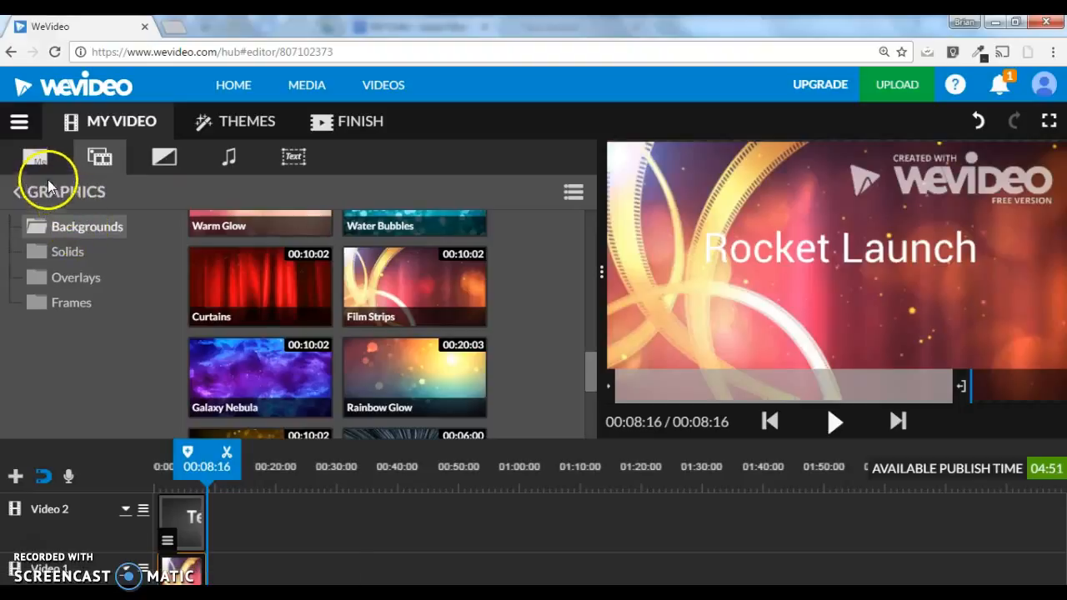
- Add the VIDEO0118 clip from My media to the Video 2 track directly after the title
left_click(35, 158)
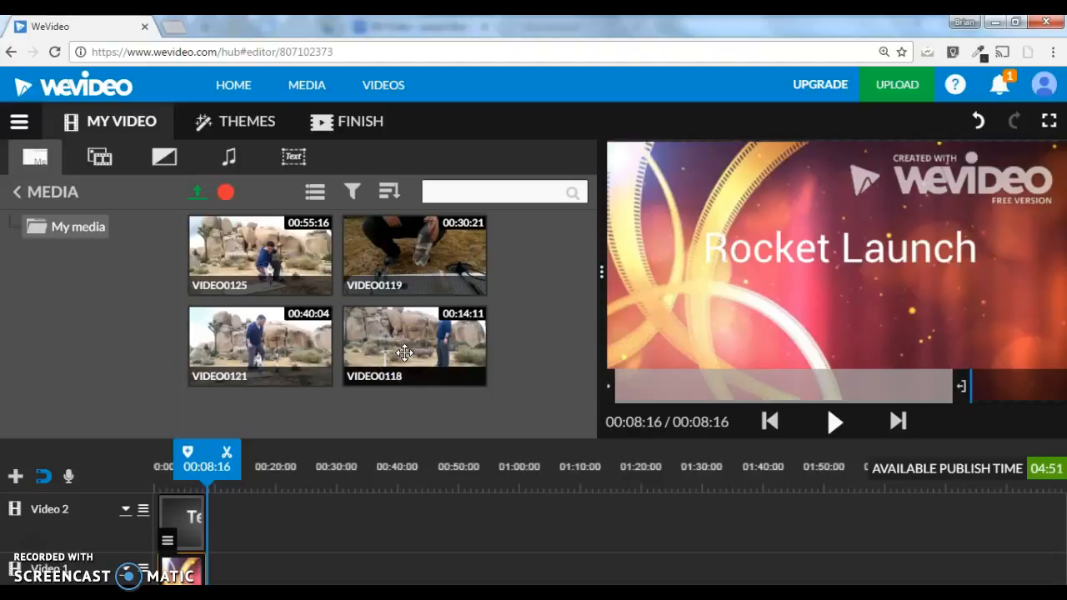
left_click_drag(404, 353, 239, 510)
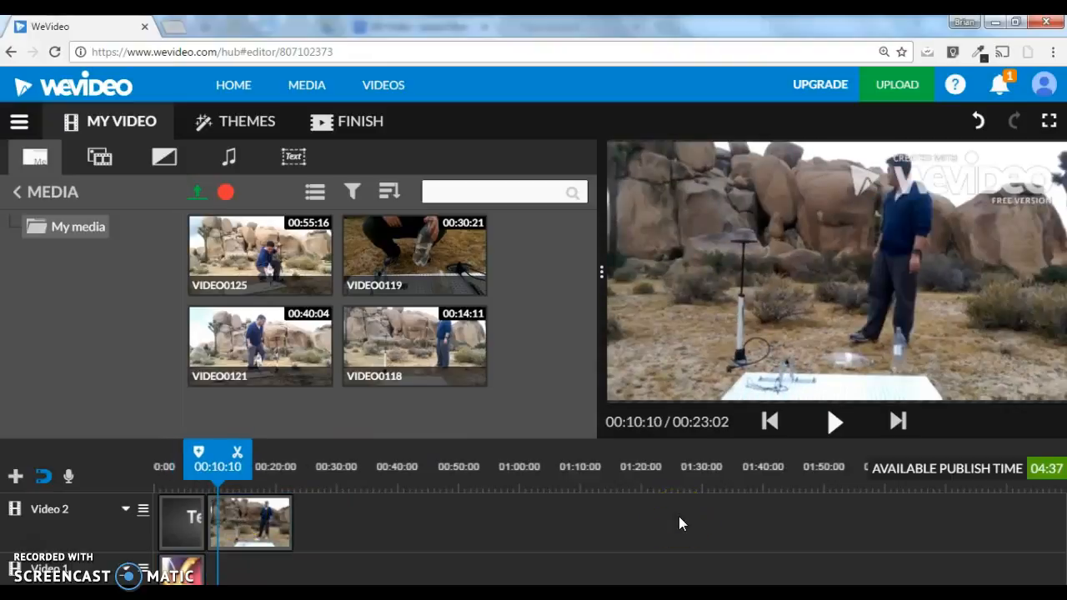
- Play the timeline from within the title clip to check the cut into VIDEO0118
left_click_drag(215, 453, 172, 453)
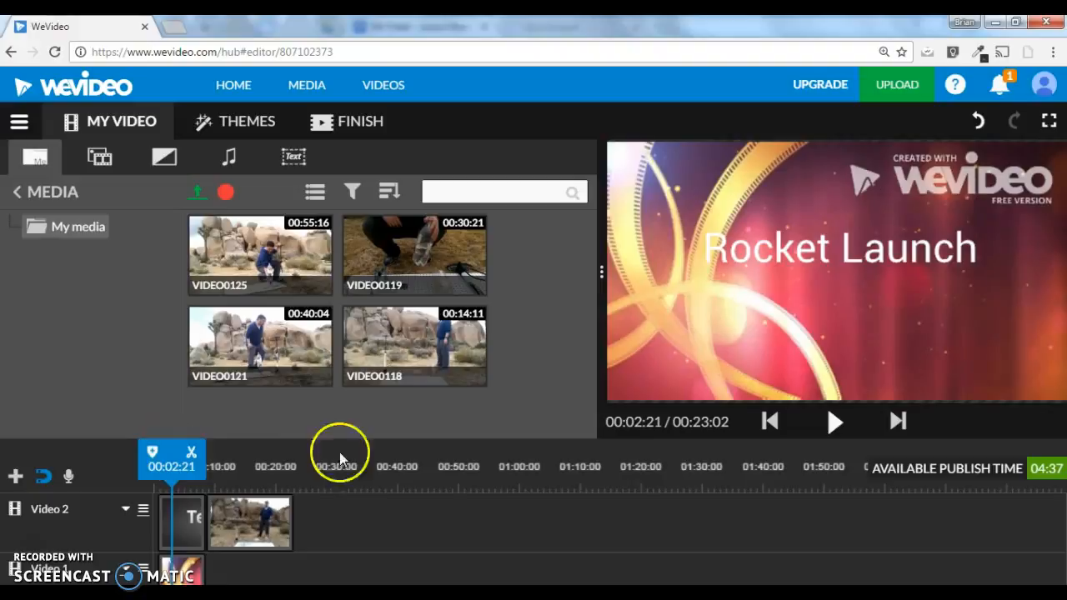
left_click(832, 425)
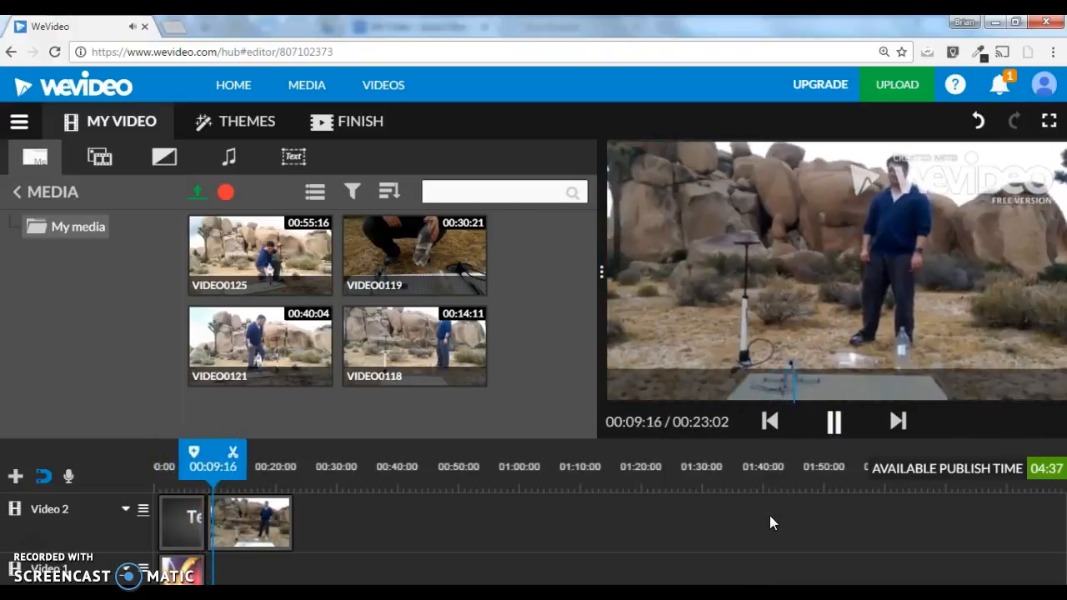
left_click(866, 540)
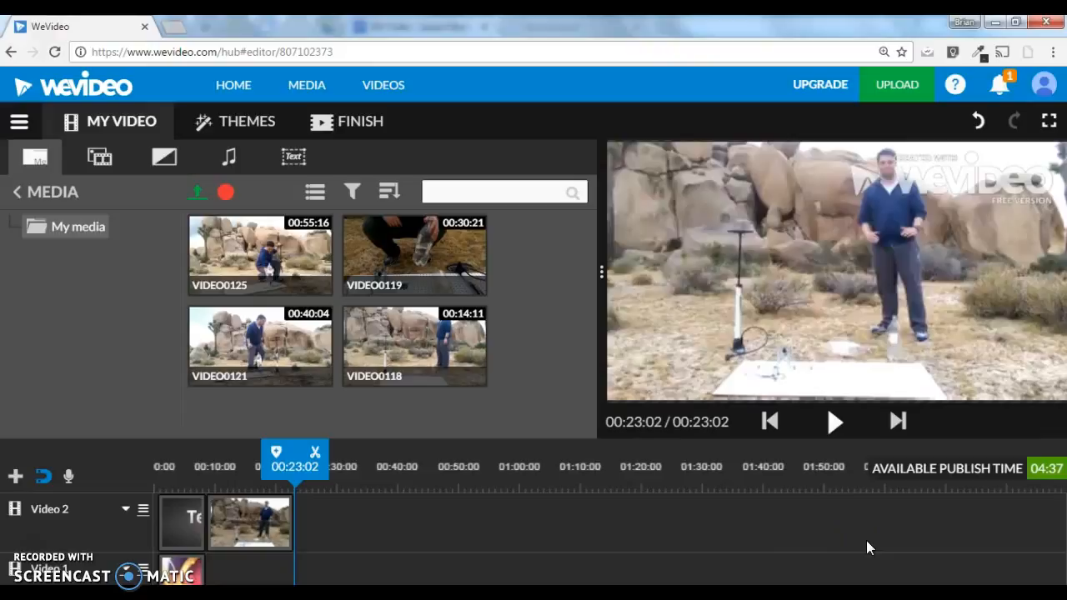
- Add the VIDEO0119 clip to the Video 2 track directly after VIDEO0118 and play the cut between them
left_click(405, 256)
left_click_drag(405, 256, 322, 500)
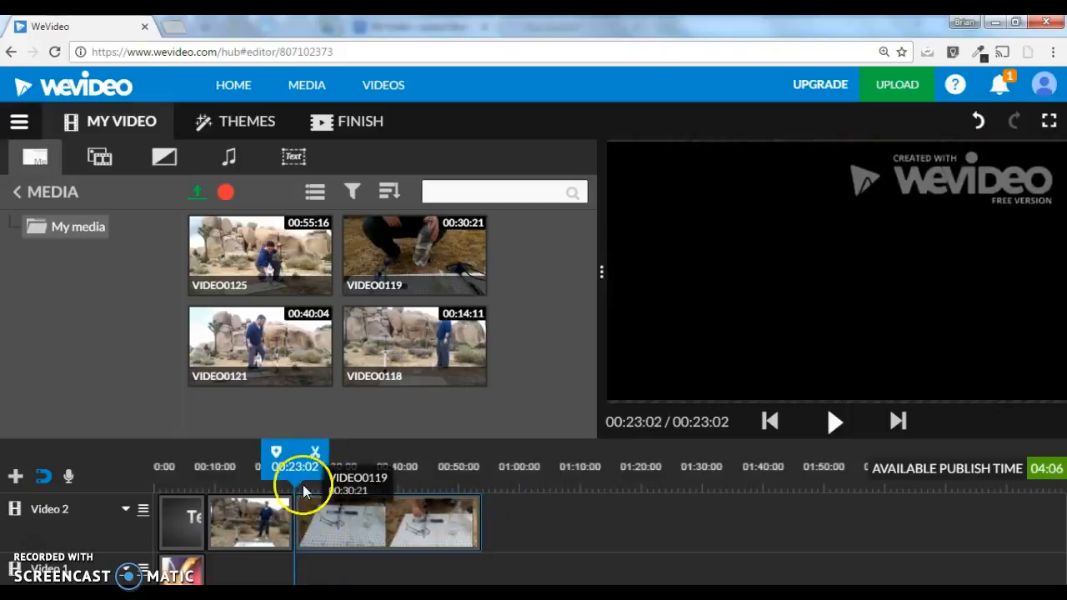
left_click_drag(292, 456, 278, 459)
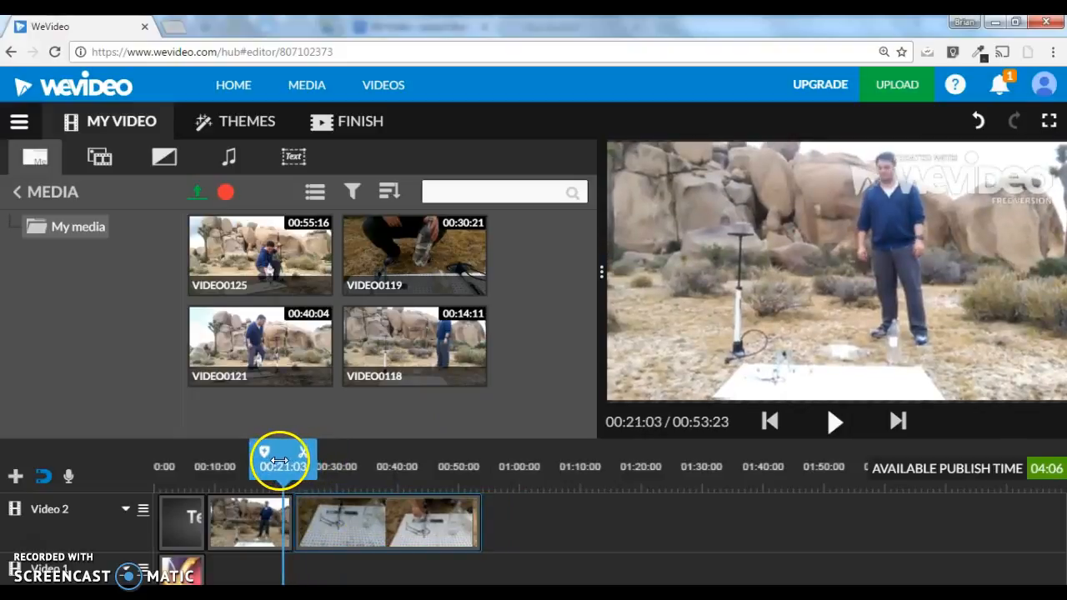
left_click(831, 422)
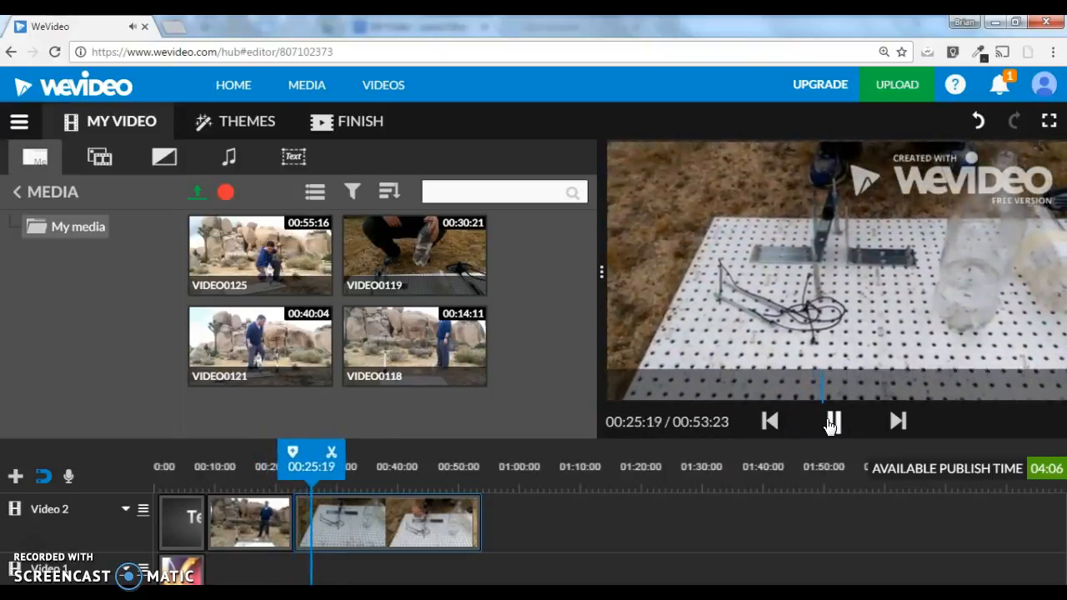
left_click(833, 423)
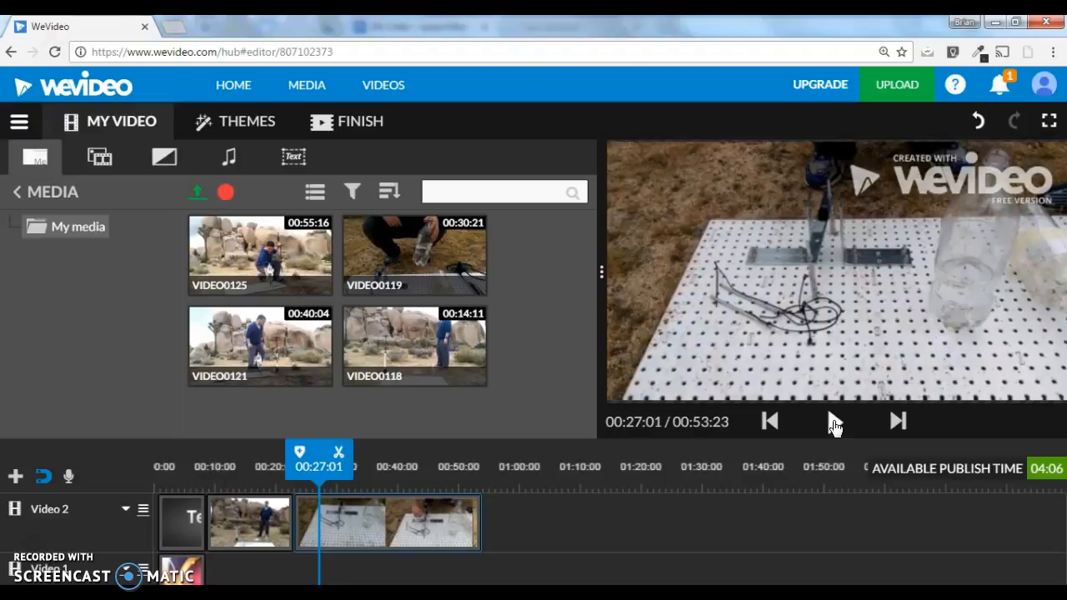
- Preview the Cross blur transition from the Standard transitions
left_click_drag(319, 454, 153, 465)
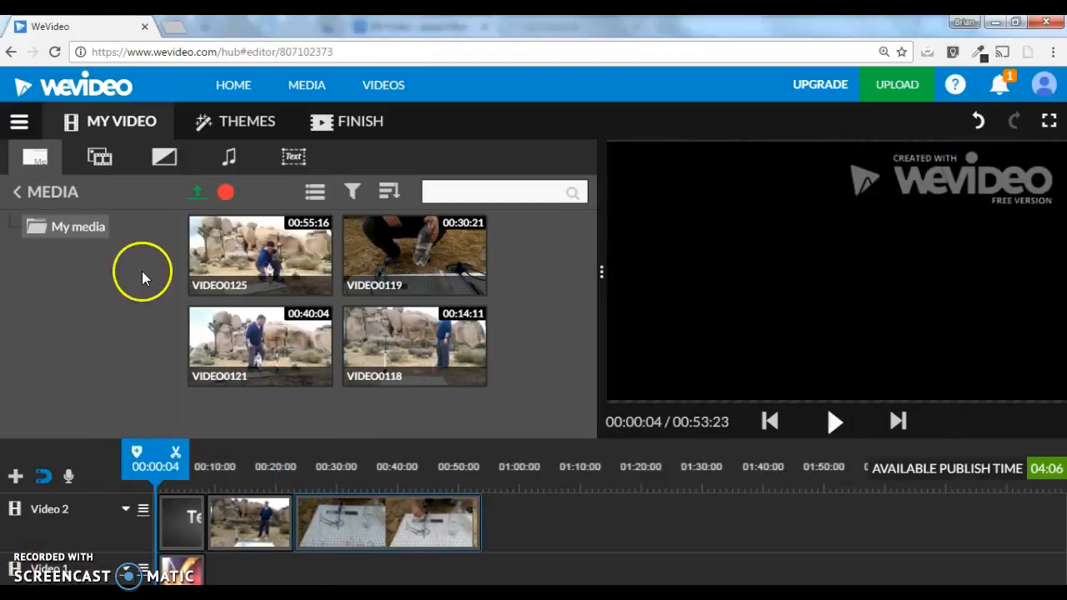
left_click(166, 161)
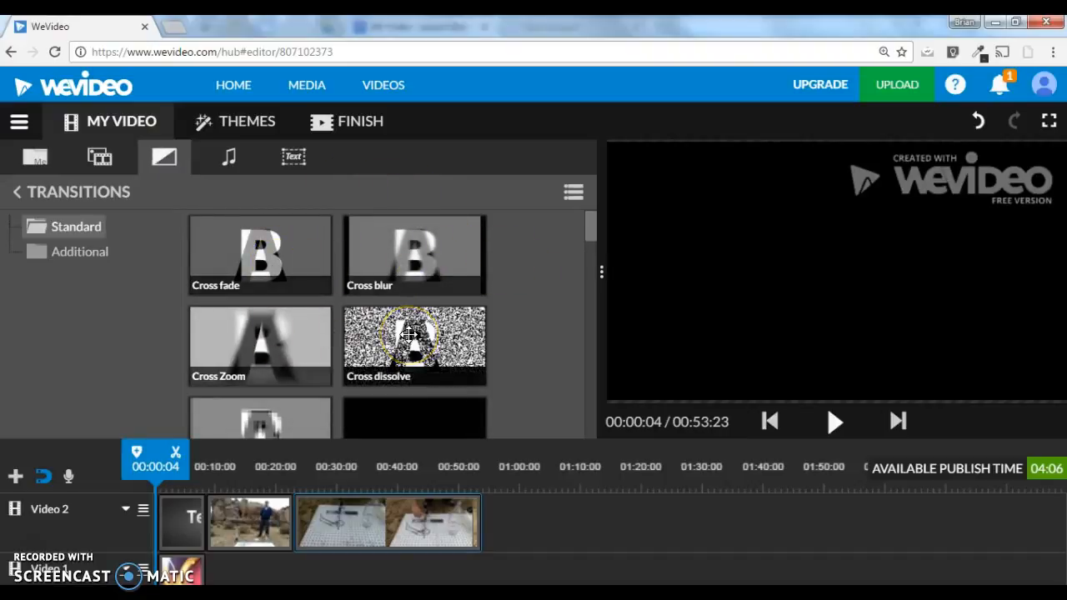
left_click(400, 261)
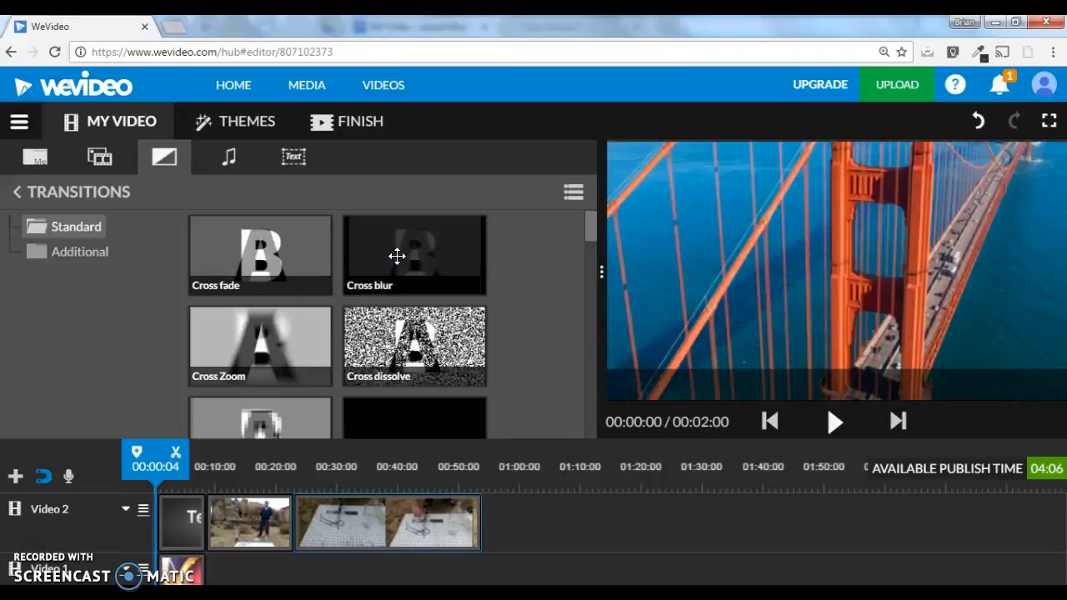
left_click(835, 425)
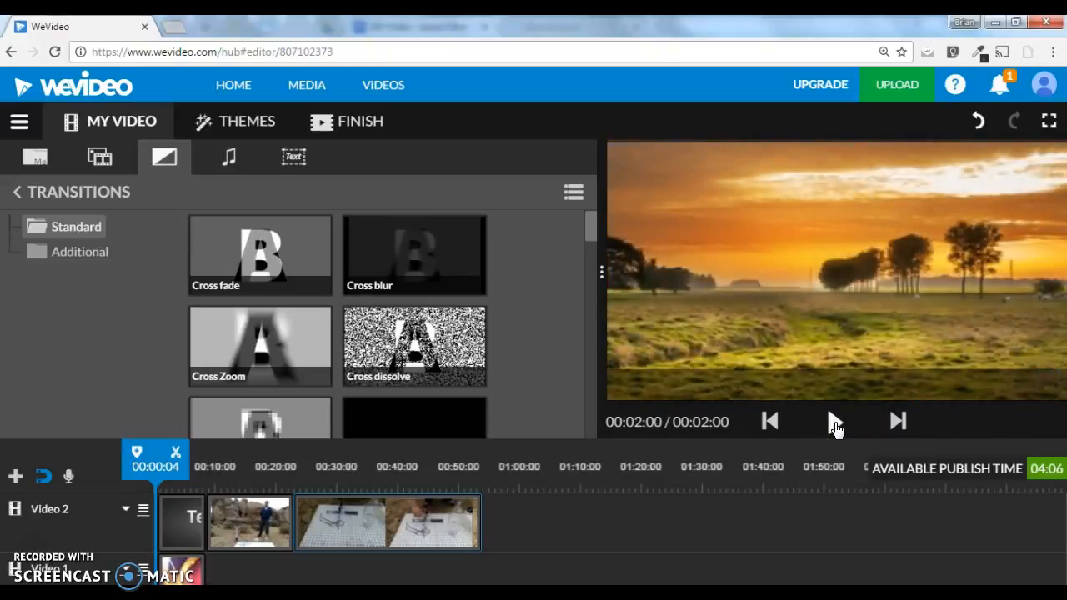
- Add the Rainbow transition between the title clip and VIDEO0118 on the Video 2 track
scroll(511, 346, "down", 1)
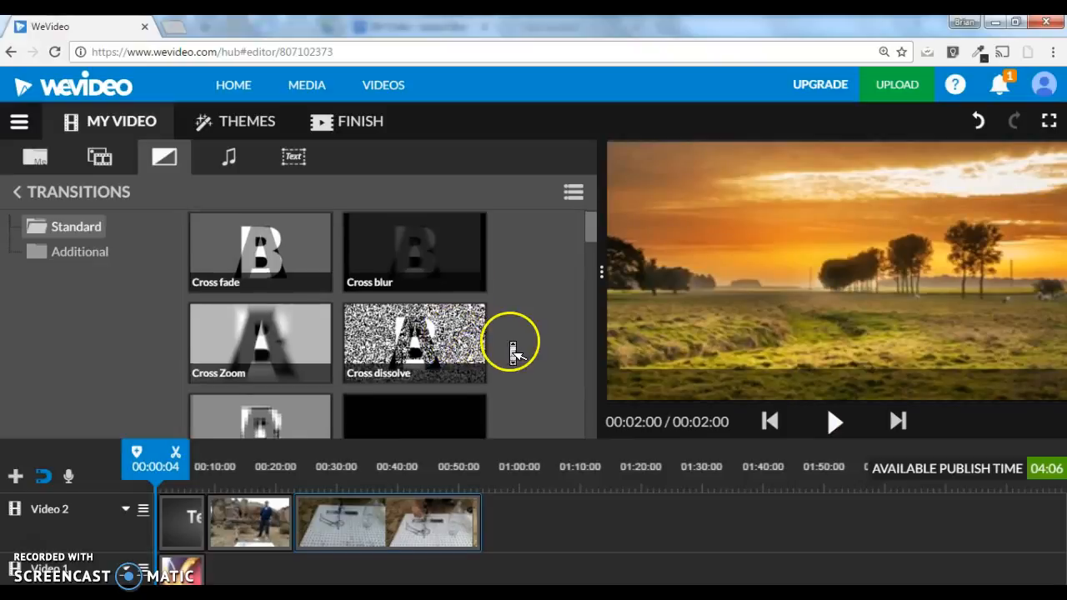
scroll(512, 348, "down", 10)
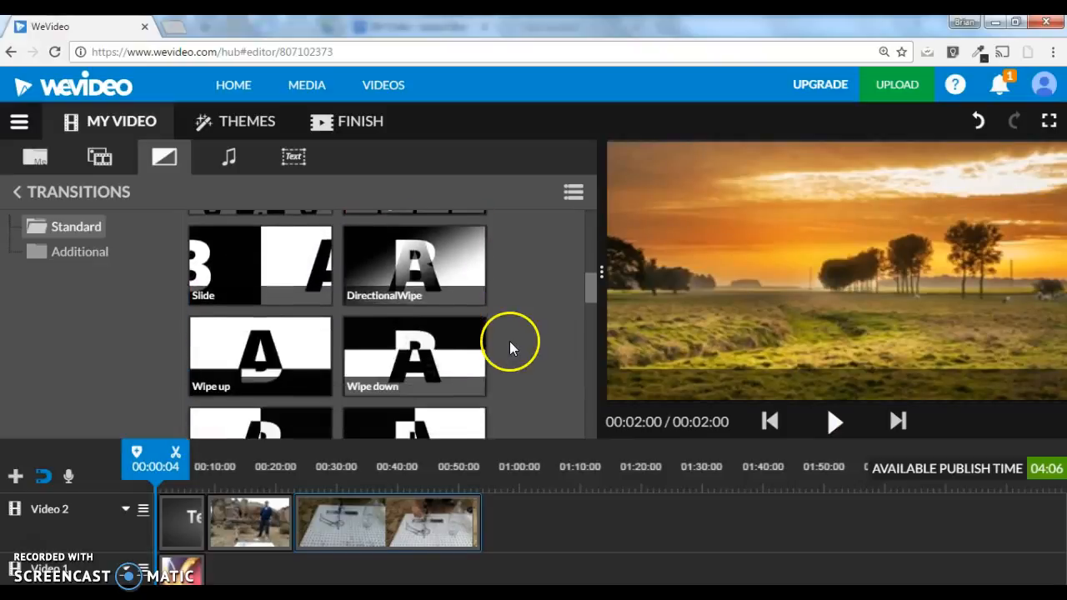
scroll(509, 341, "down", 5)
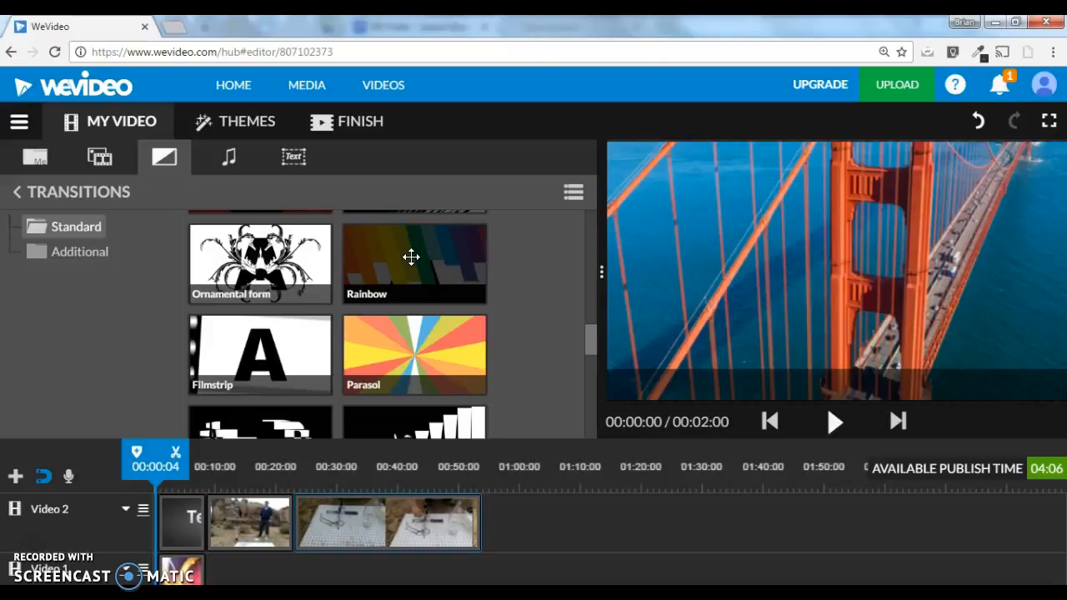
mouse_move(410, 257)
left_mouse_down()
mouse_move(281, 422)
mouse_move(224, 455)
mouse_move(228, 505)
left_mouse_up()
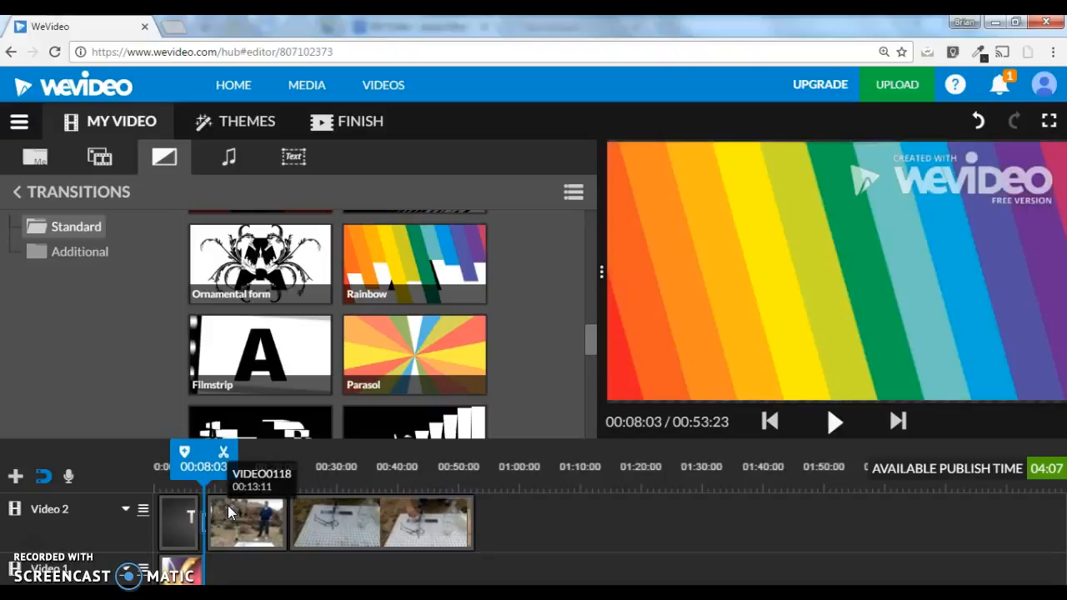
- Play the Rainbow transition from the end of the title into VIDEO0118
left_click(206, 454)
left_click_drag(207, 454, 190, 456)
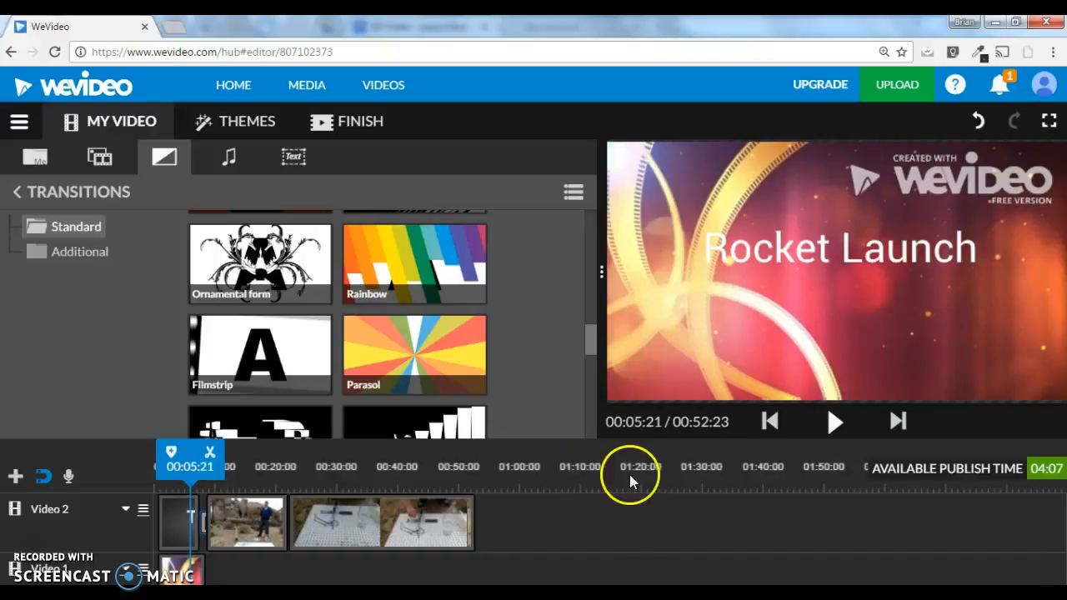
left_click(834, 422)
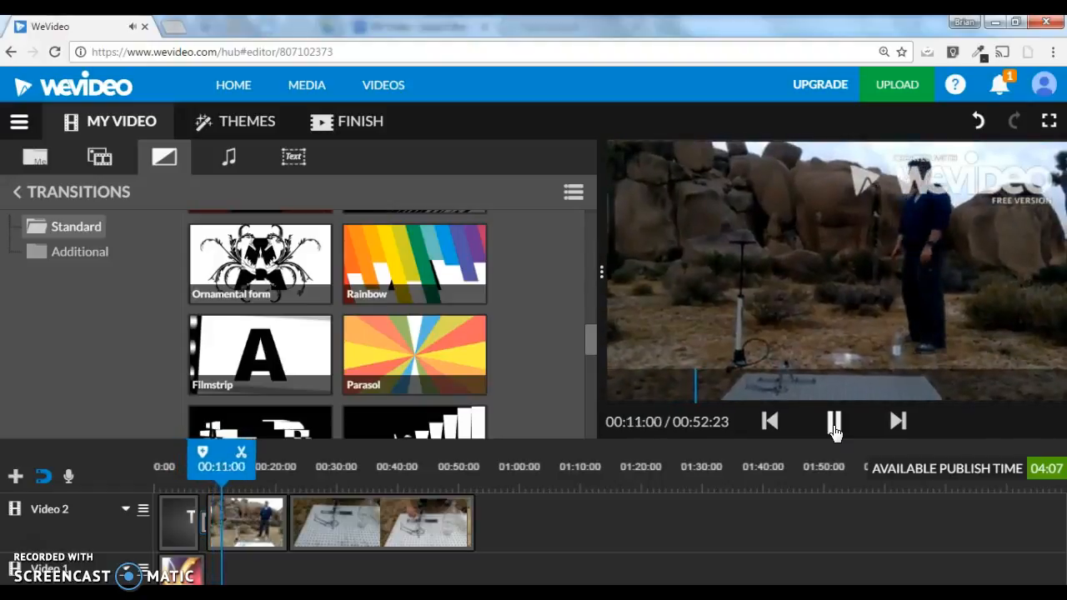
left_click(834, 422)
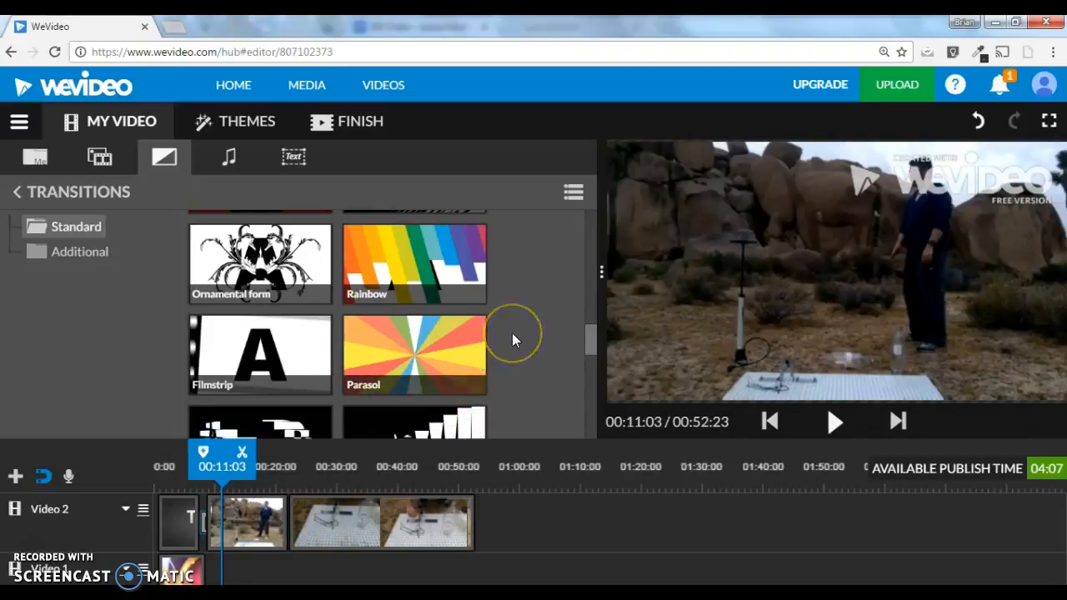
- Add the Page curl transition between VIDEO0118 and VIDEO0119 on the Video 2 track
scroll(512, 337, "down", 4)
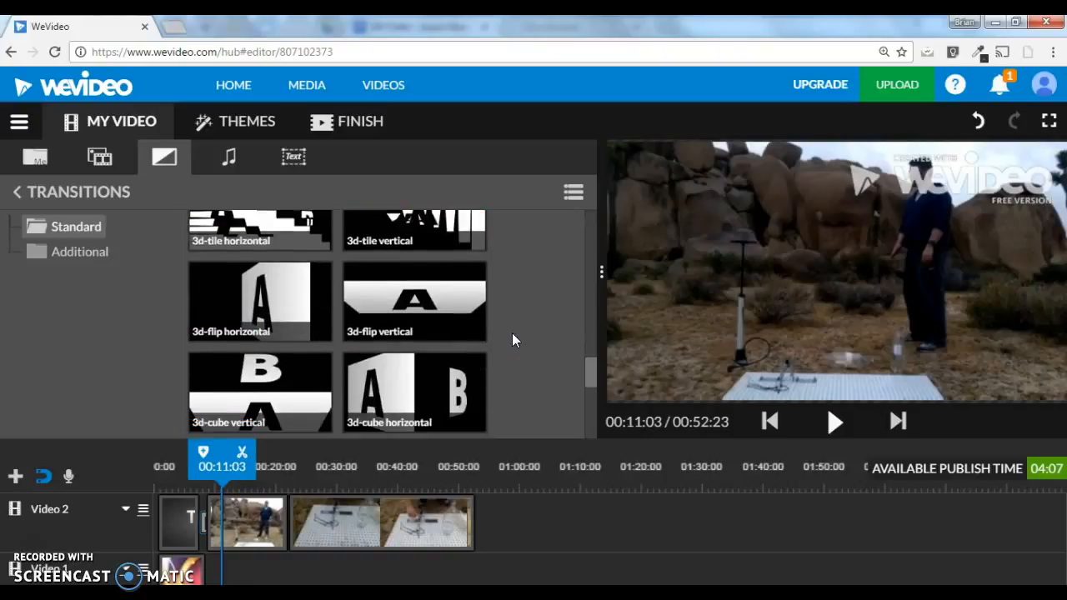
scroll(512, 332, "down", 4)
left_click_drag(286, 310, 310, 511)
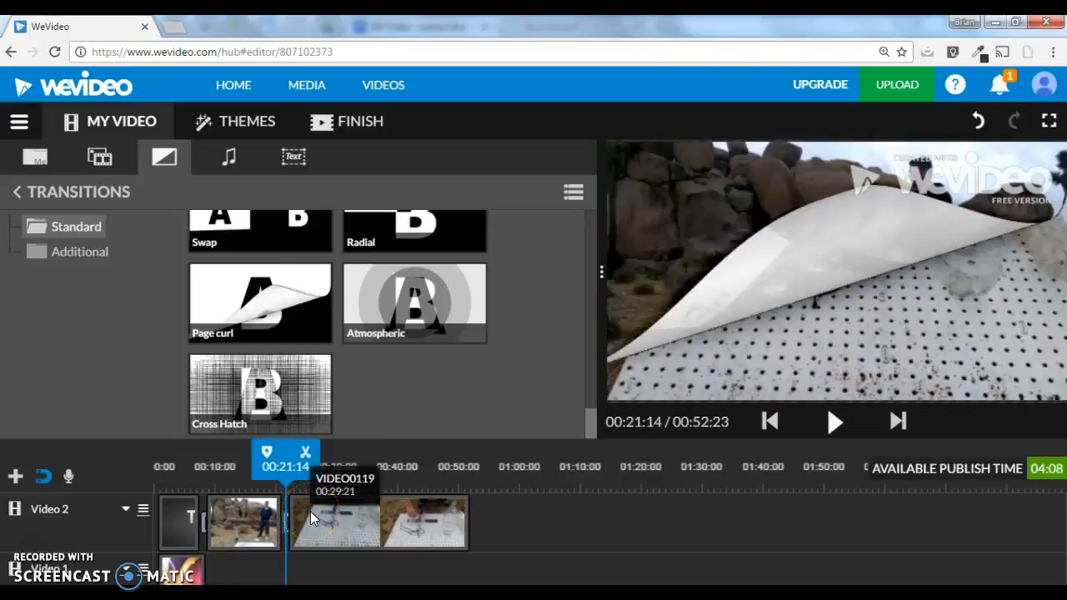
- Play the Page curl transition from the end of VIDEO0118 into VIDEO0119
left_click_drag(281, 459, 271, 456)
left_click(834, 420)
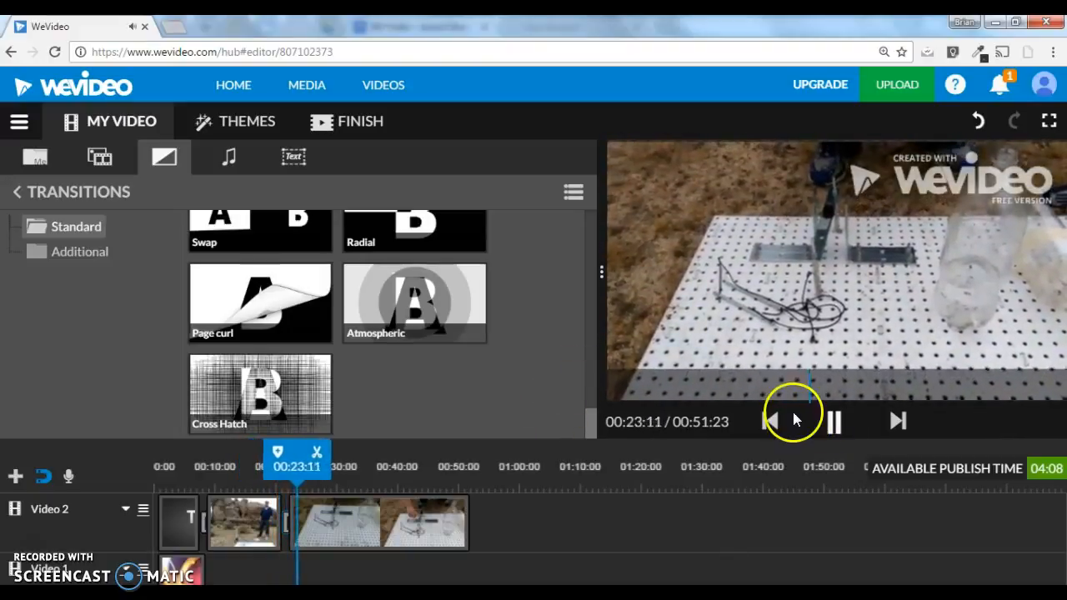
left_click(834, 422)
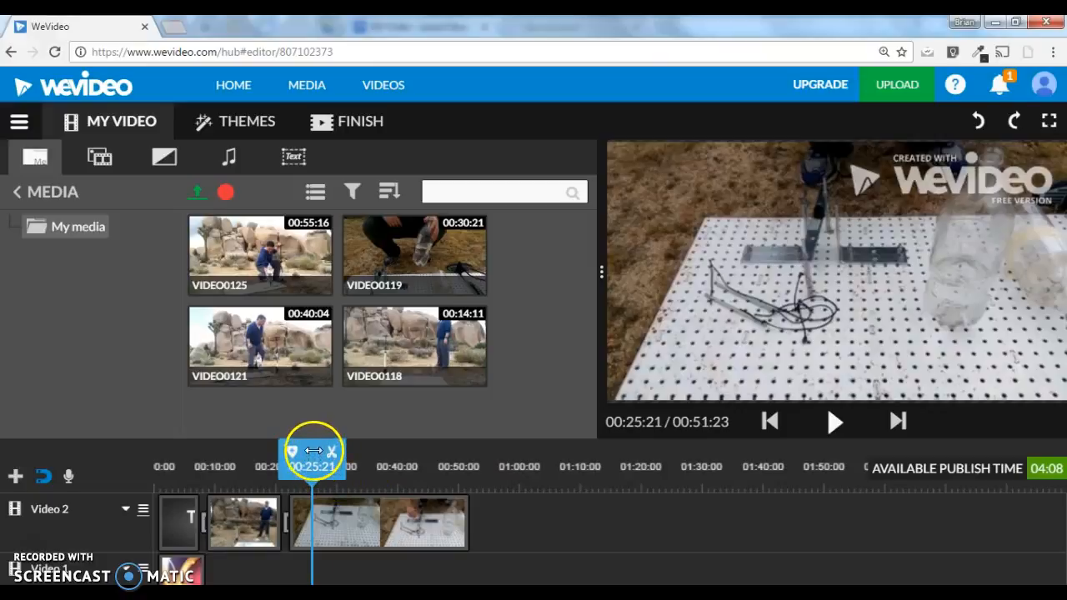
- Split the VIDEO0119 clip on the Video 2 track at 00:44:00
left_click_drag(314, 451, 425, 454)
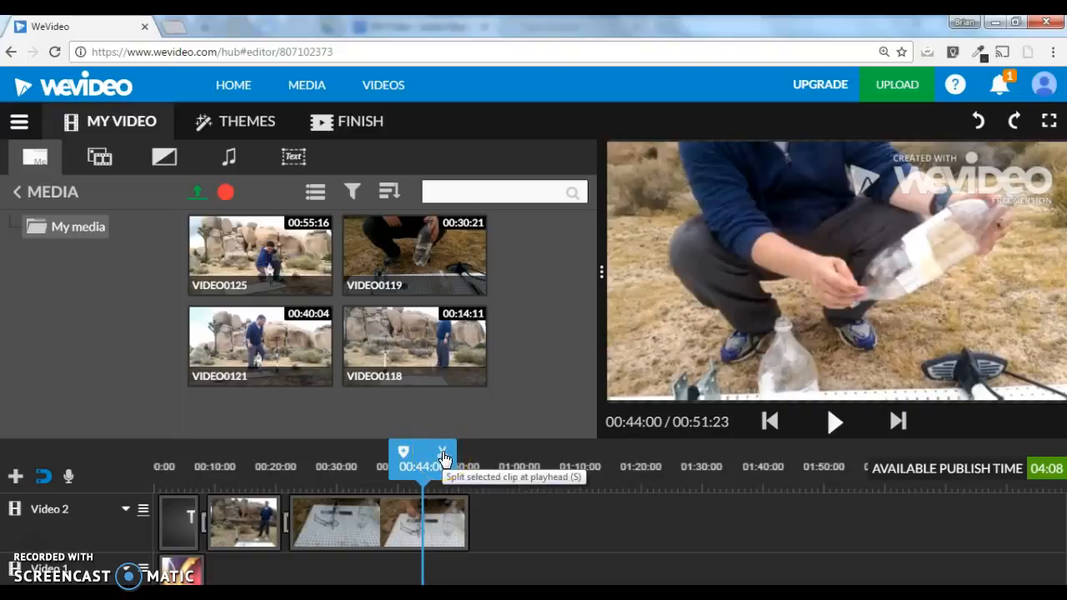
left_click(444, 458)
left_click_drag(425, 448, 345, 453)
mouse_move(417, 547)
left_mouse_down()
mouse_move(396, 534)
mouse_move(416, 565)
left_mouse_up()
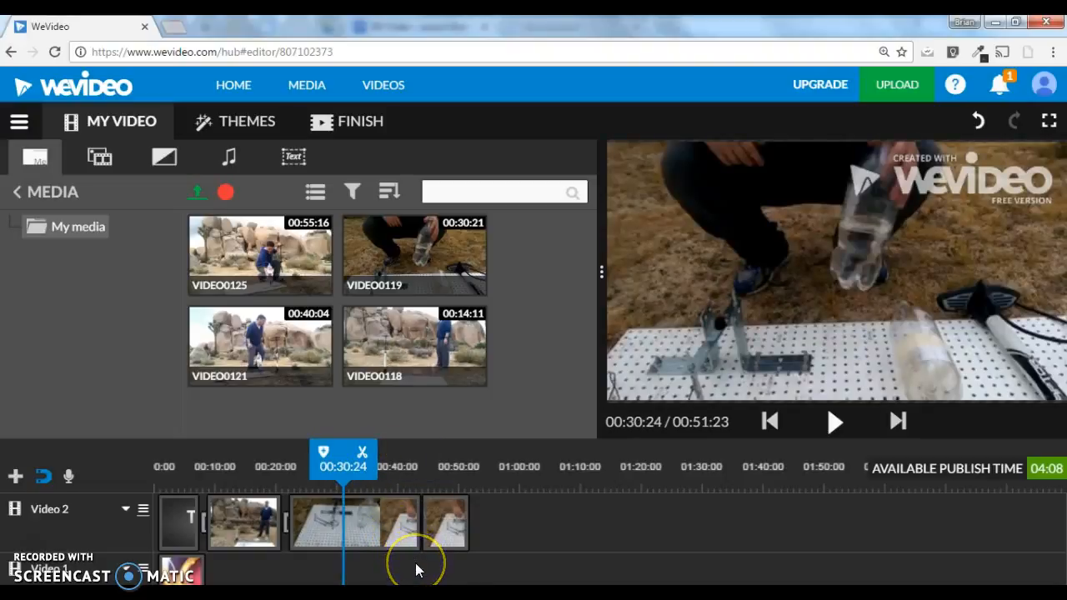
- Delete the split-off end piece of VIDEO0119, and undo both the deletion and the split
left_click(450, 520)
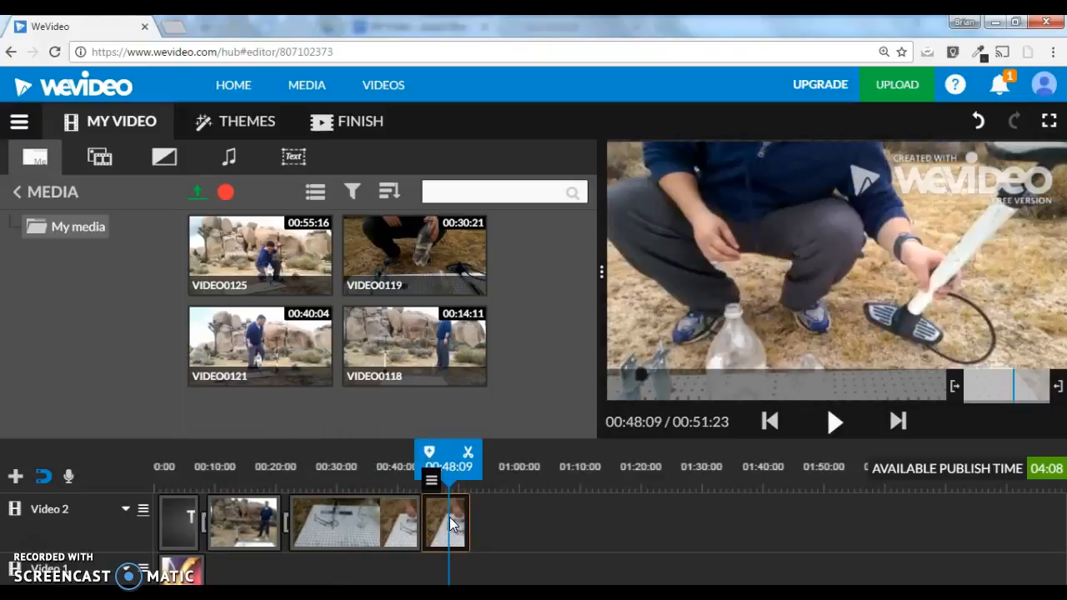
key("Delete")
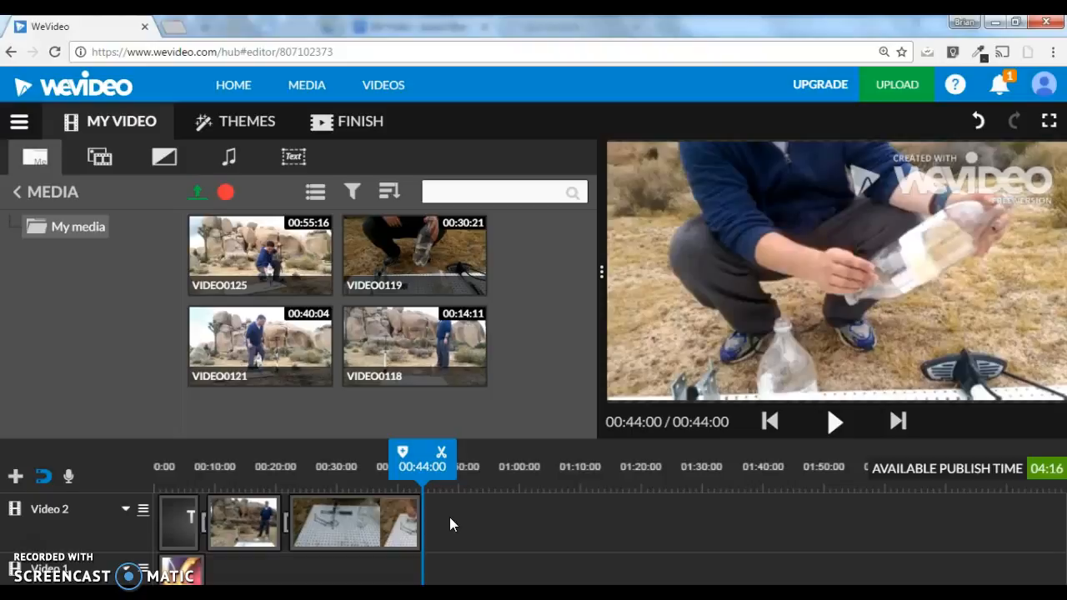
key("ctrl+z")
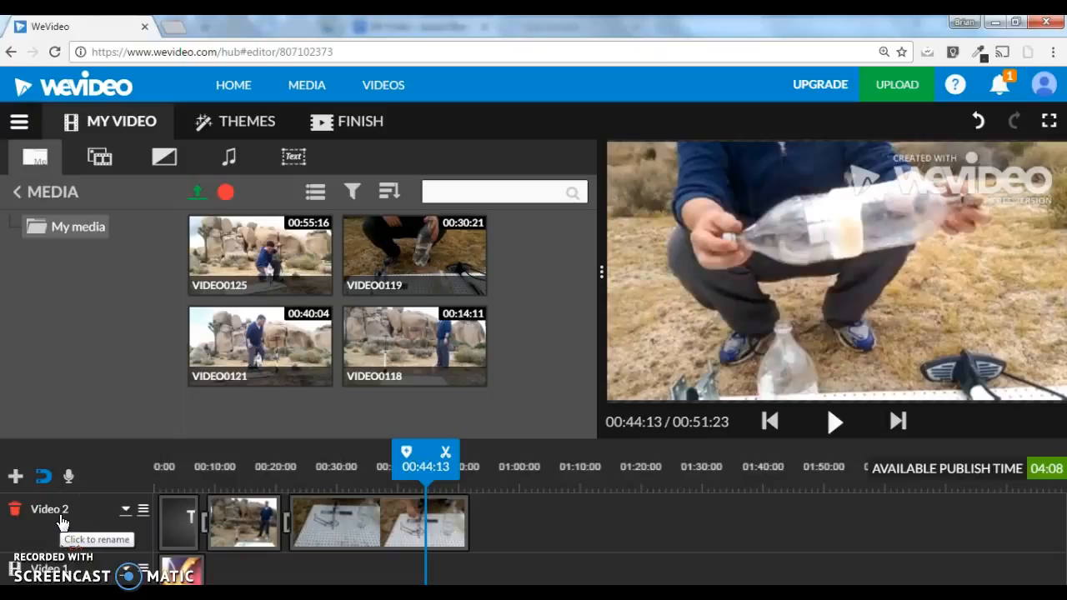
- Add a new audio track titled Audio 1 to the timeline
left_click(16, 479)
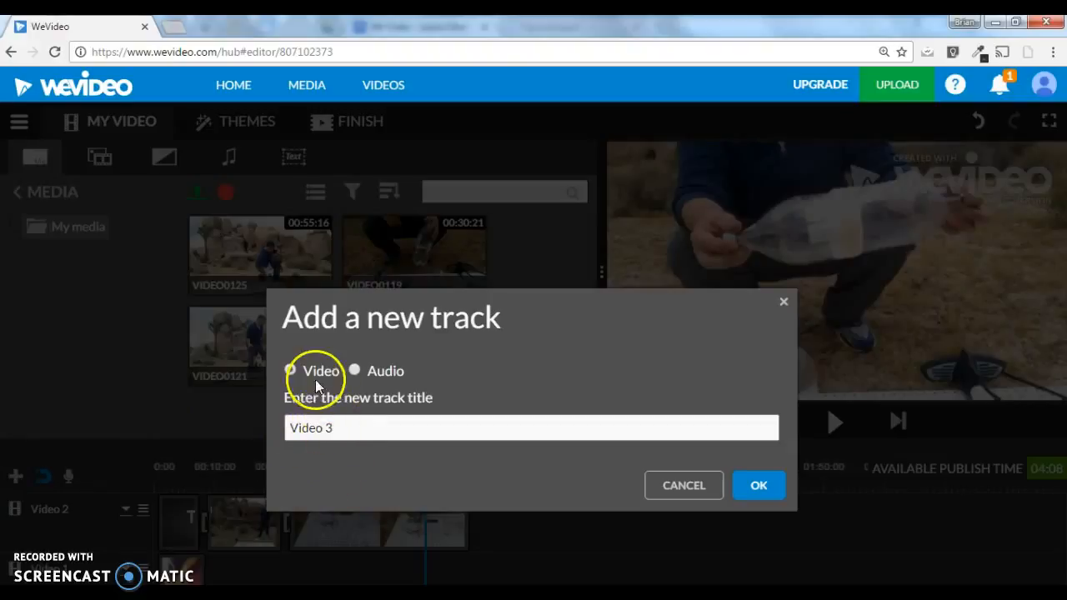
left_click(356, 373)
left_click(353, 428)
key("BackSpace")
type("1")
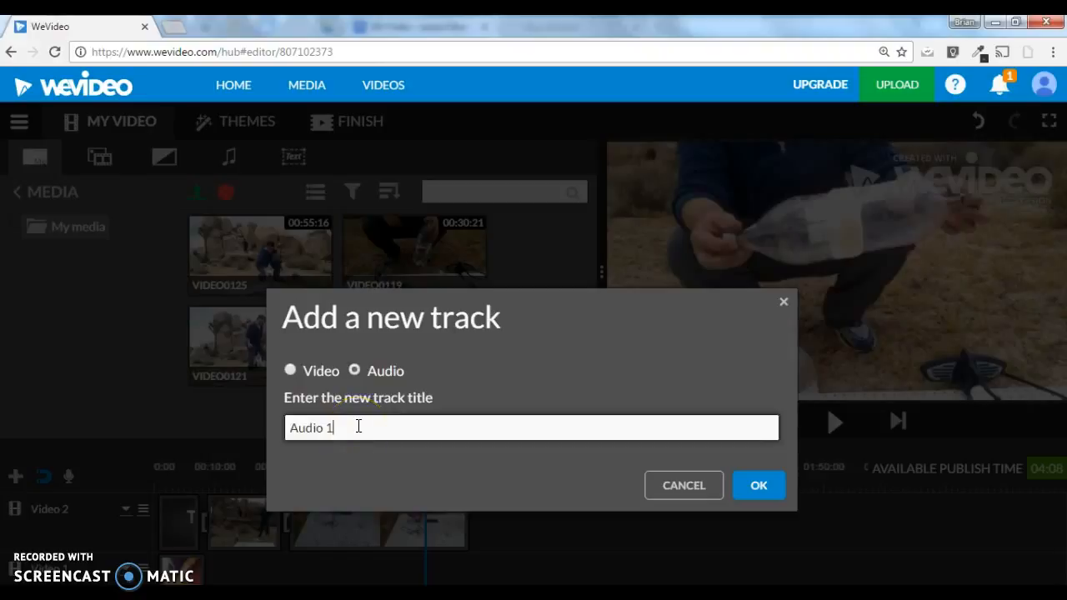
left_click(757, 486)
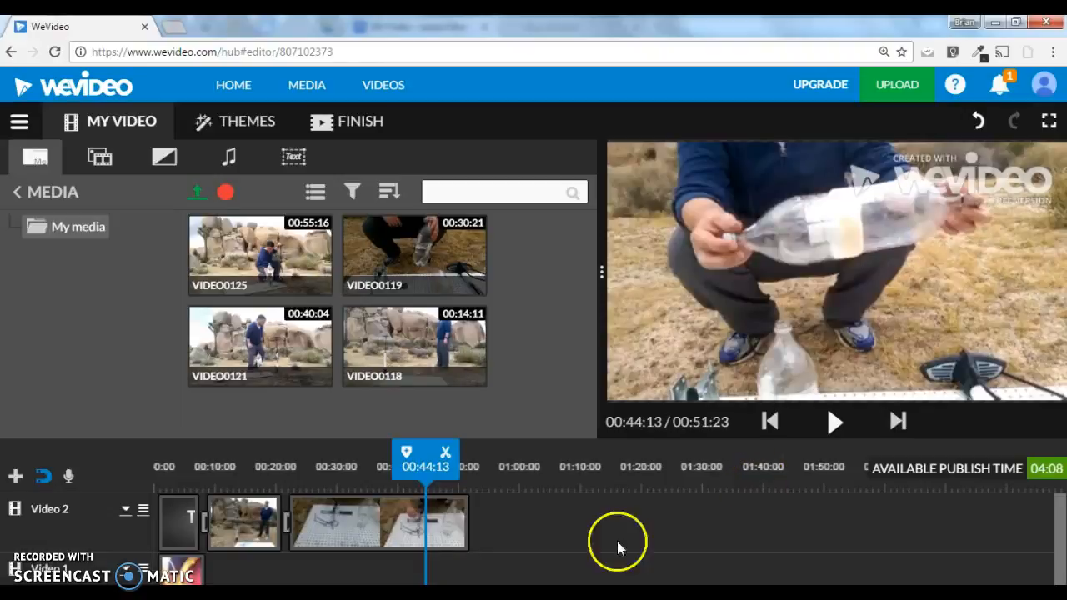
scroll(532, 566, "down", 1)
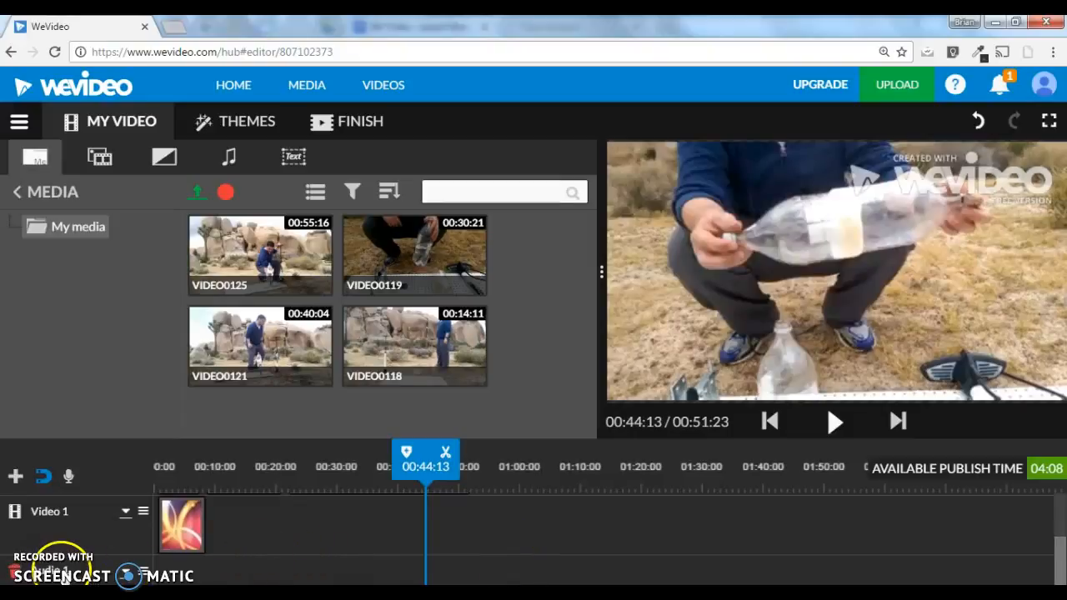
left_click(72, 528)
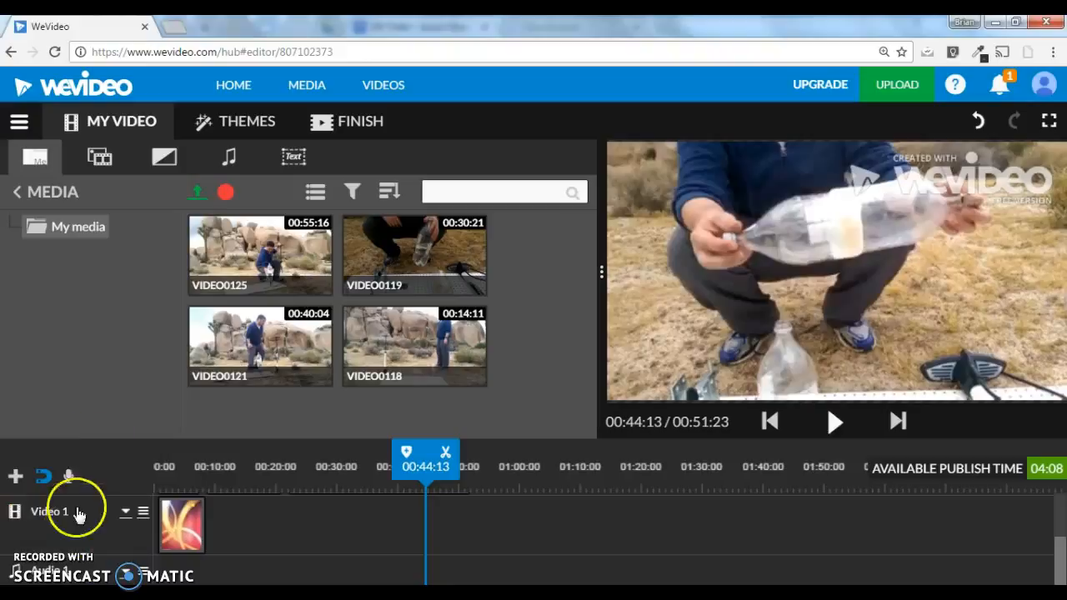
- Browse the free music library and preview the Inspiration - Mega Music track
left_click(231, 162)
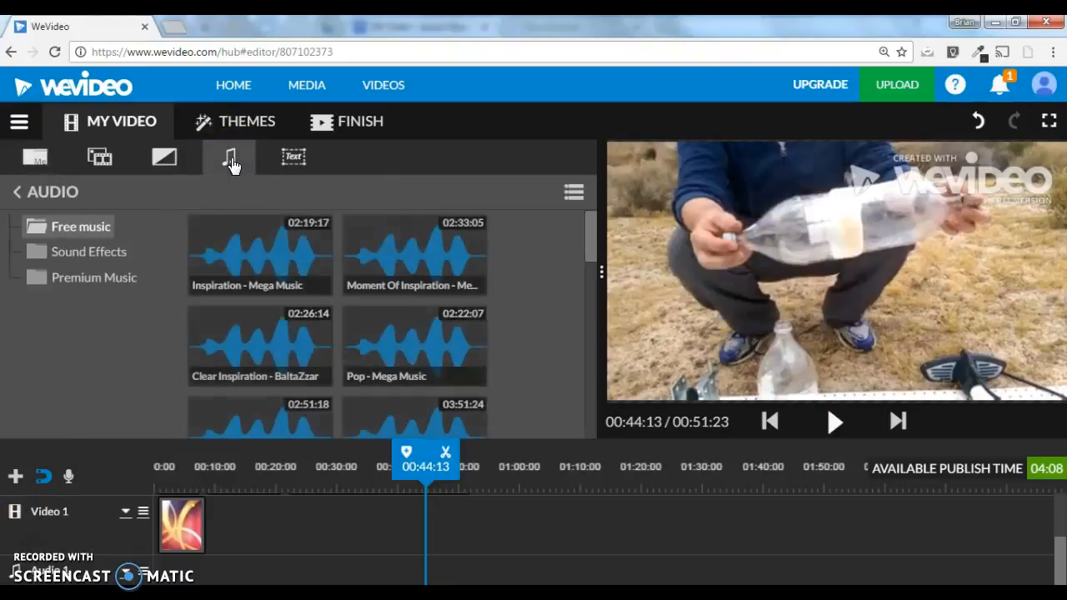
left_click(284, 285)
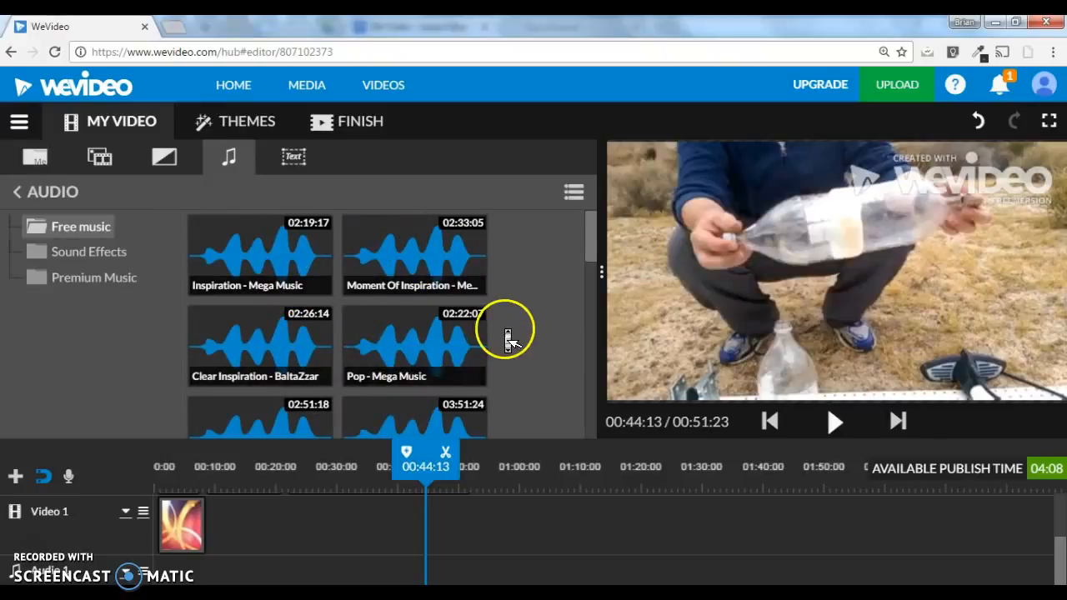
scroll(504, 333, "down", 5)
scroll(505, 327, "down", 4)
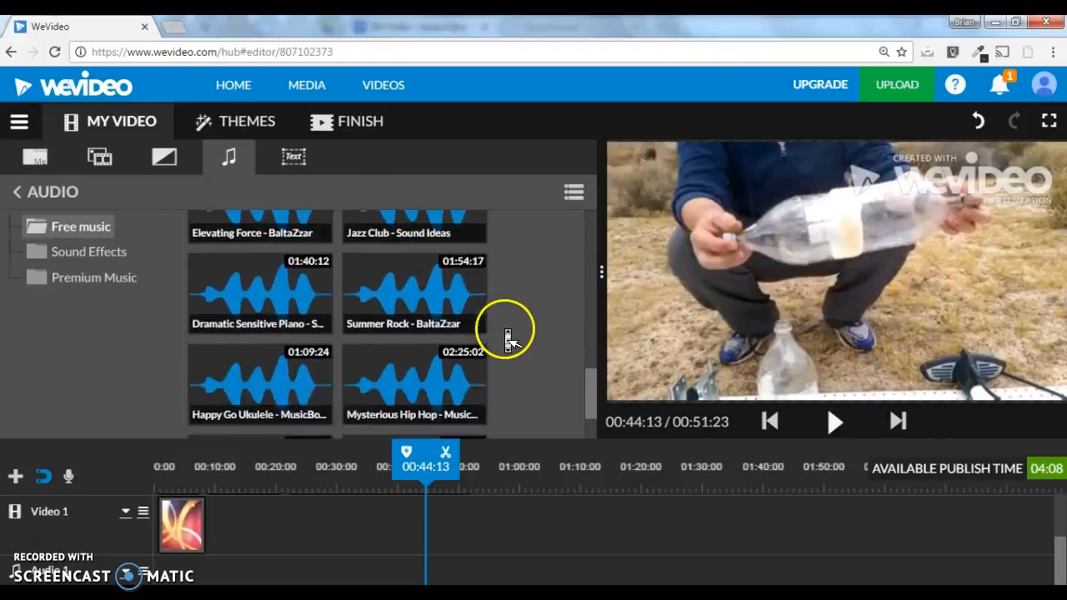
scroll(508, 333, "up", 4)
scroll(509, 333, "up", 6)
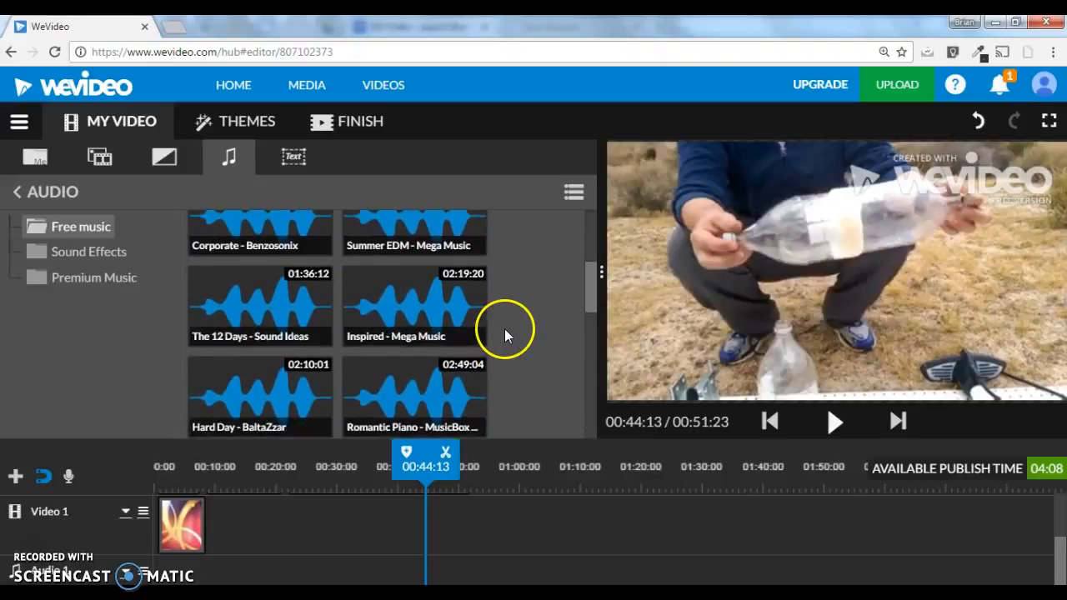
scroll(504, 333, "up", 1)
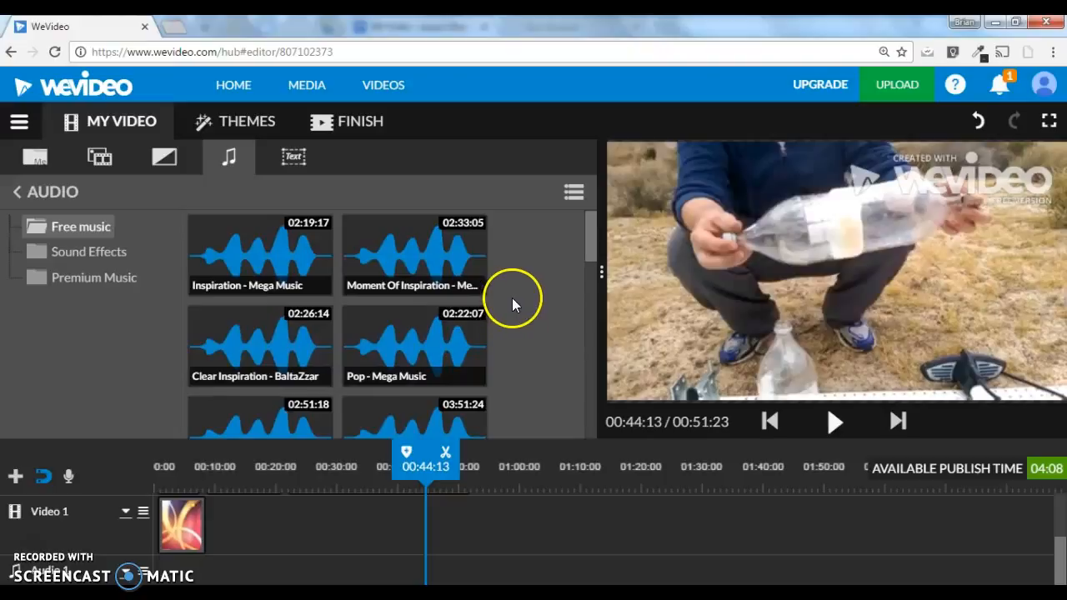
left_click(270, 246)
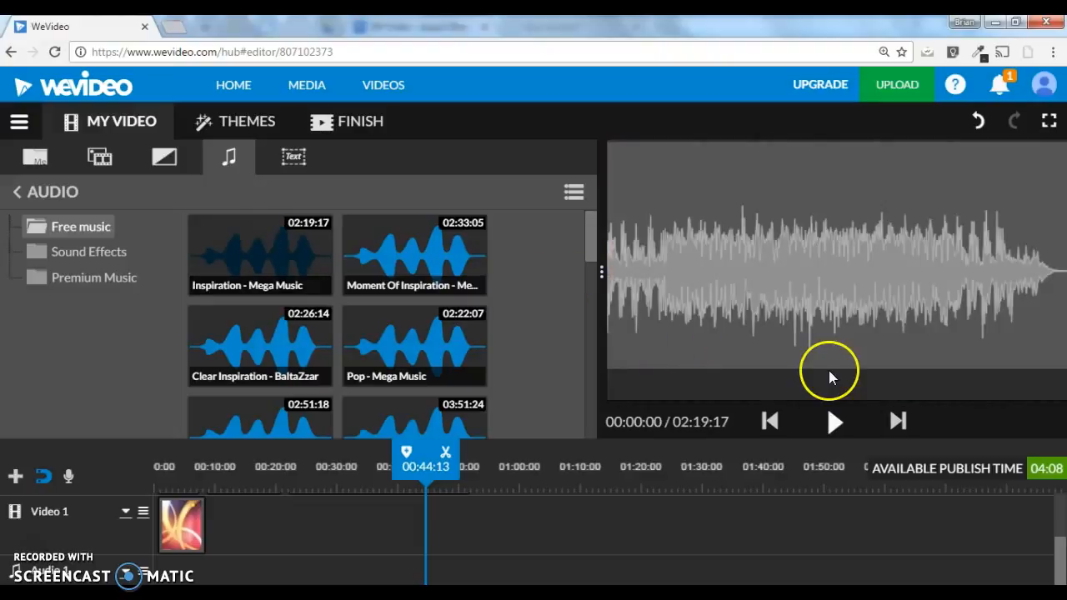
left_click(828, 408)
left_click(833, 423)
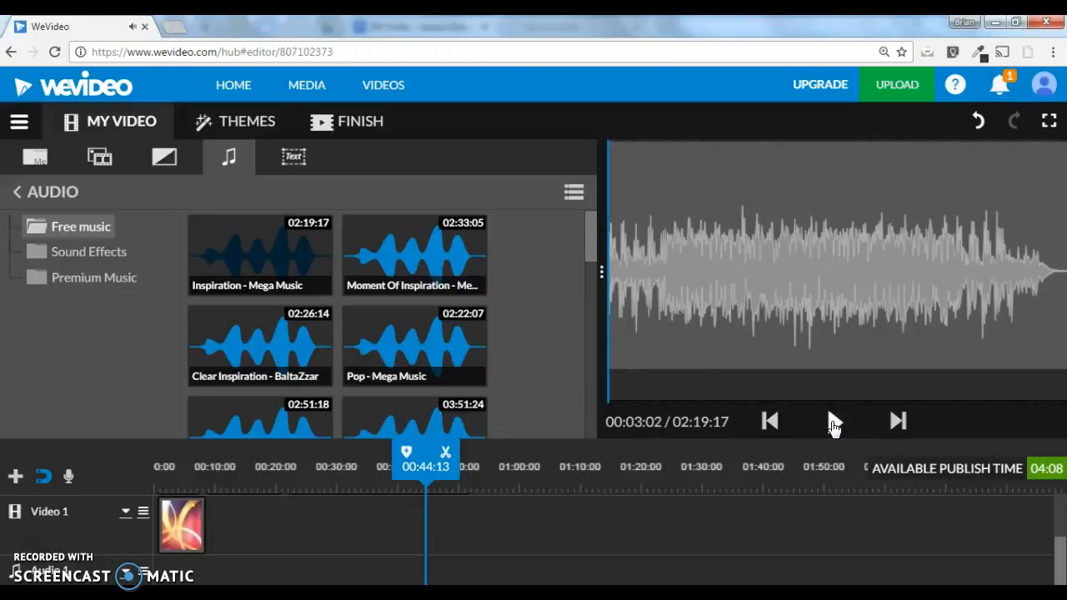
- Add the Corporate - Benzosonix music to the start of the Audio 1 track
scroll(512, 305, "down", 1)
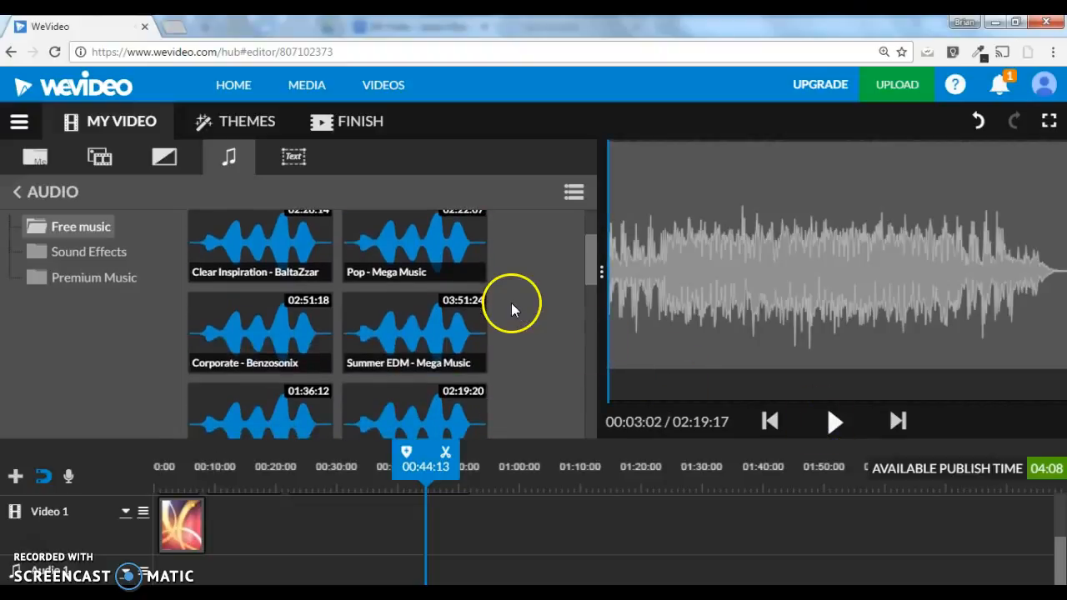
left_click_drag(227, 333, 156, 581)
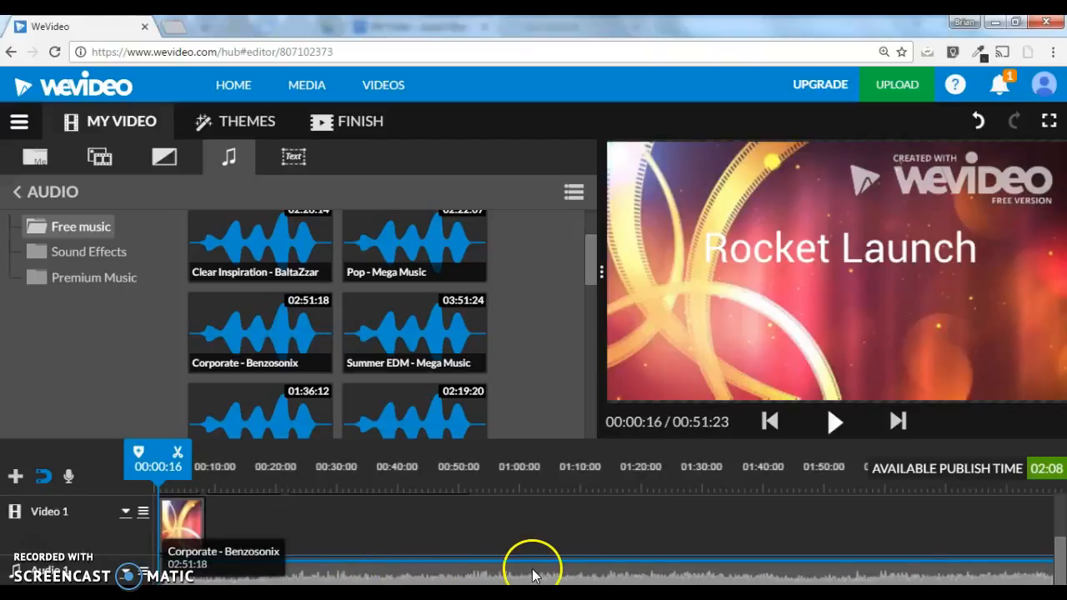
scroll(553, 573, "right", 3)
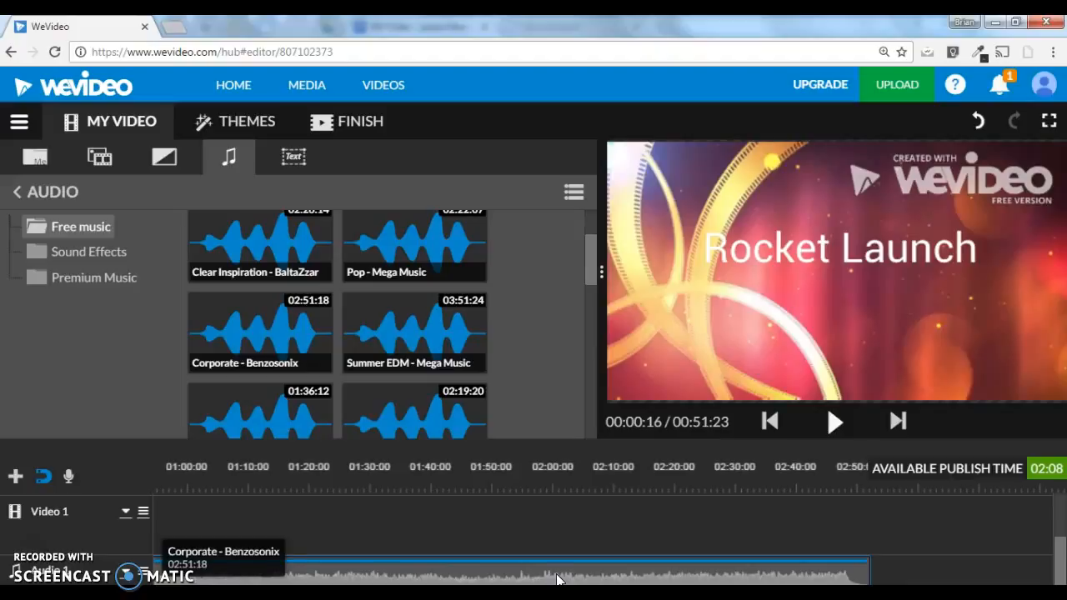
scroll(557, 579, "left", 4)
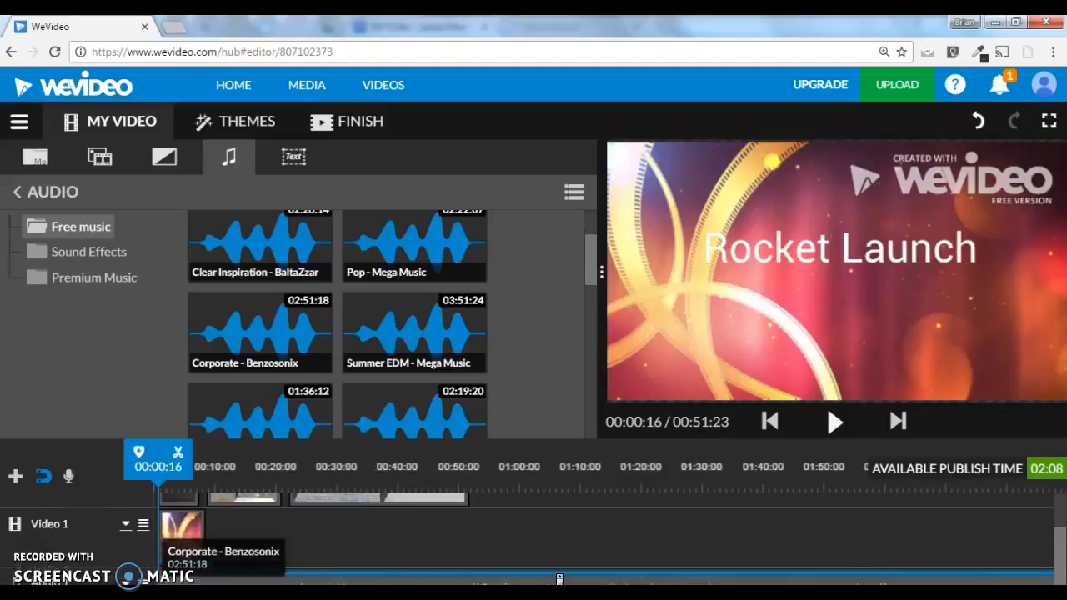
scroll(559, 578, "down", 2)
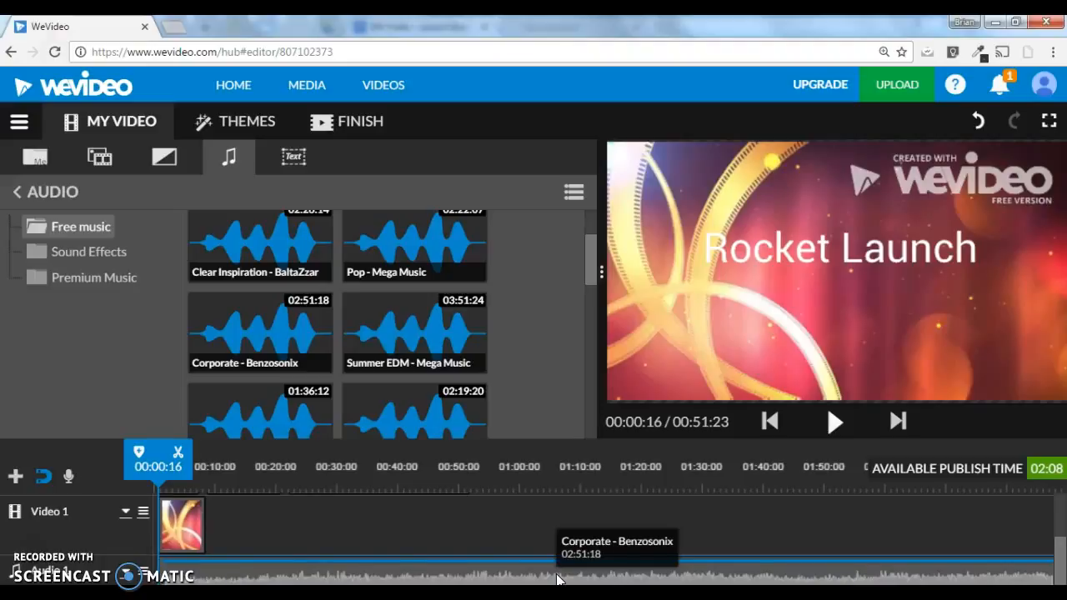
- Split the Corporate - Benzosonix clip at 00:08:09, where the title background ends, and delete the part after the cut
left_click(385, 538)
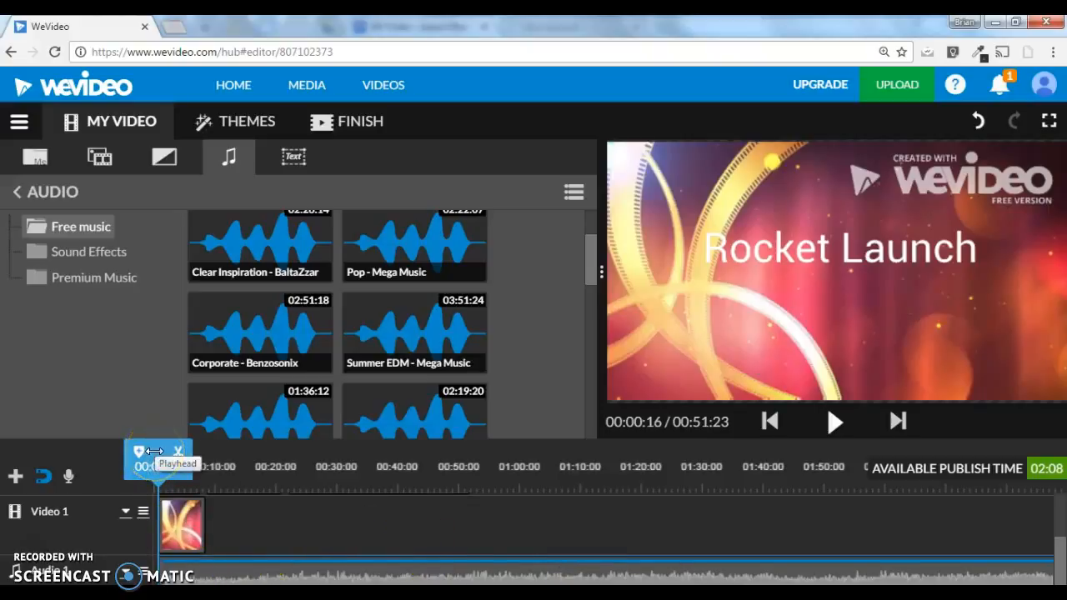
left_click(206, 575)
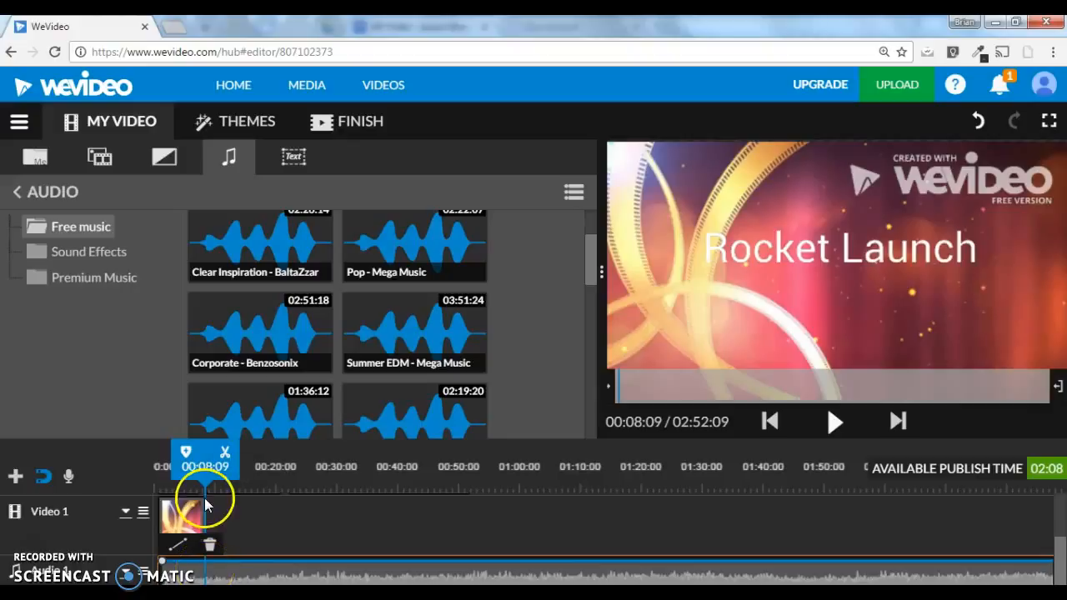
left_click(225, 456)
left_click(241, 576)
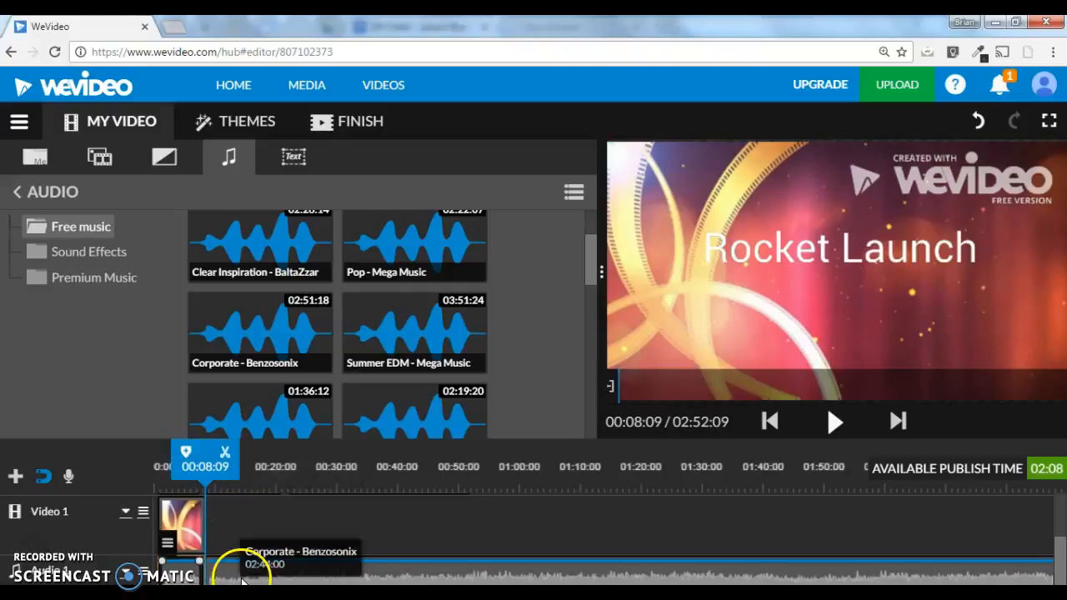
left_click(236, 579)
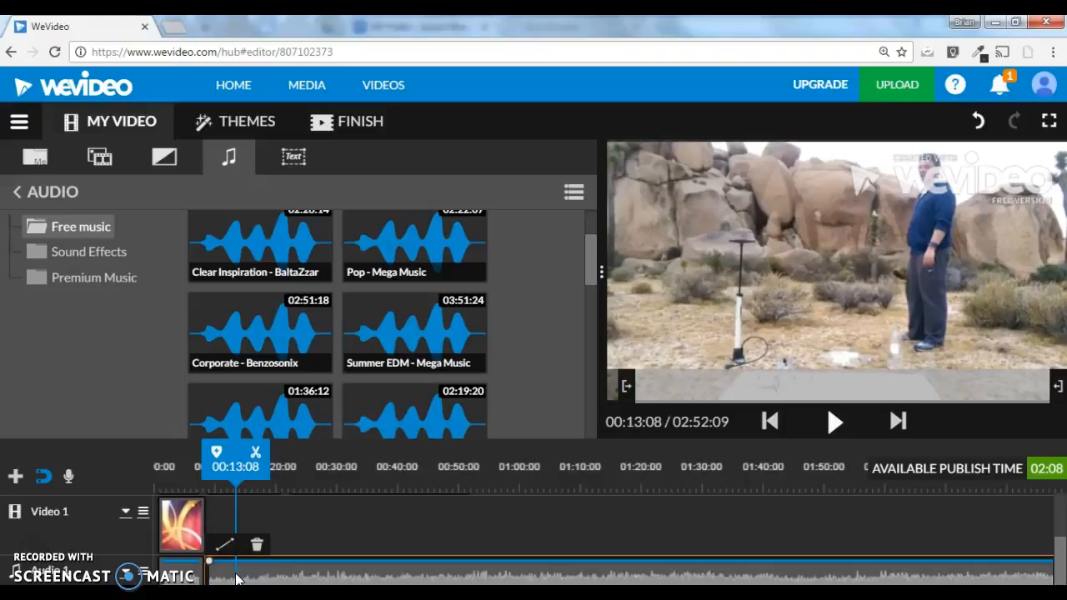
key("Delete")
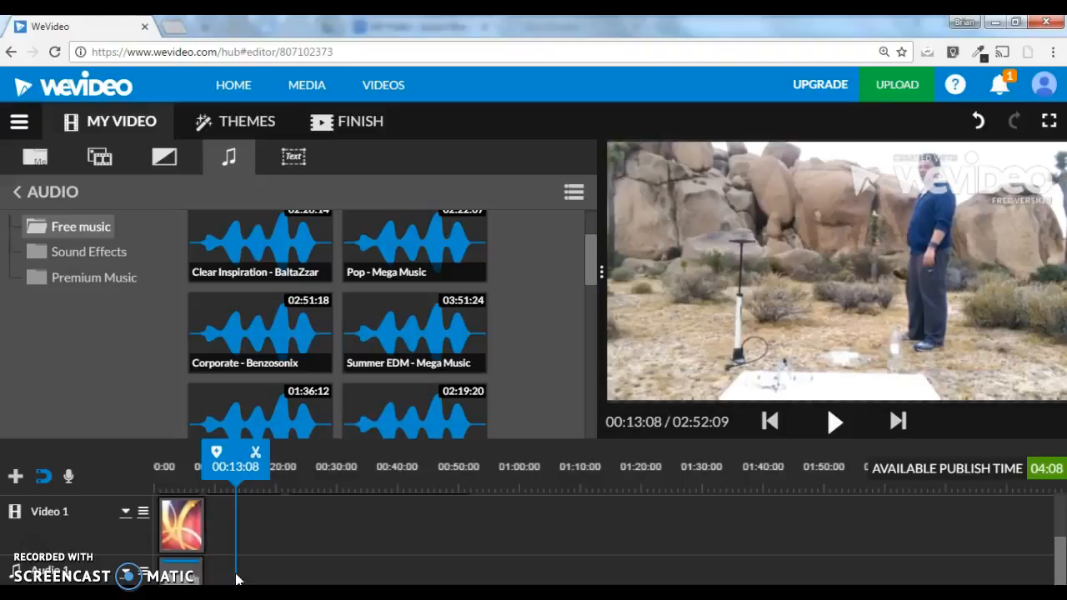
- Play the video from the beginning through the title into the first footage clip to check the music
scroll(274, 544, "up", 1)
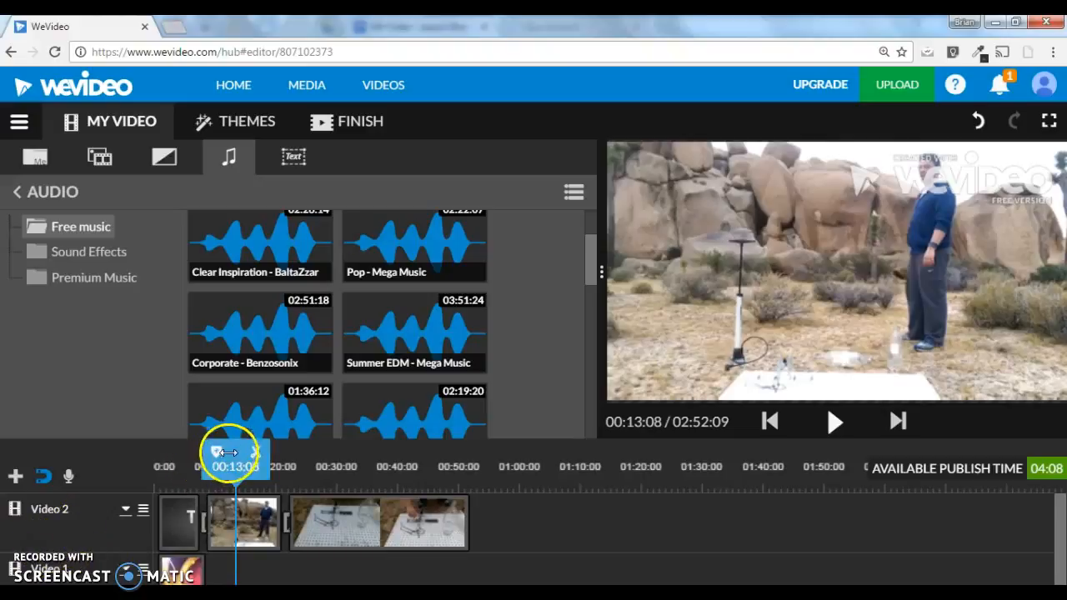
left_click_drag(235, 451, 159, 461)
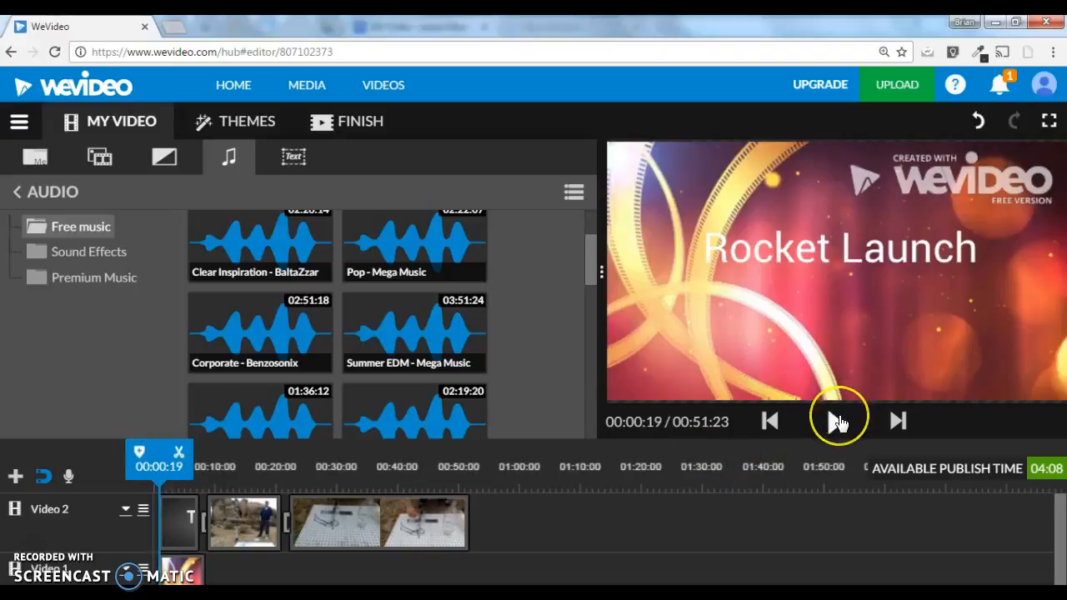
left_click(836, 421)
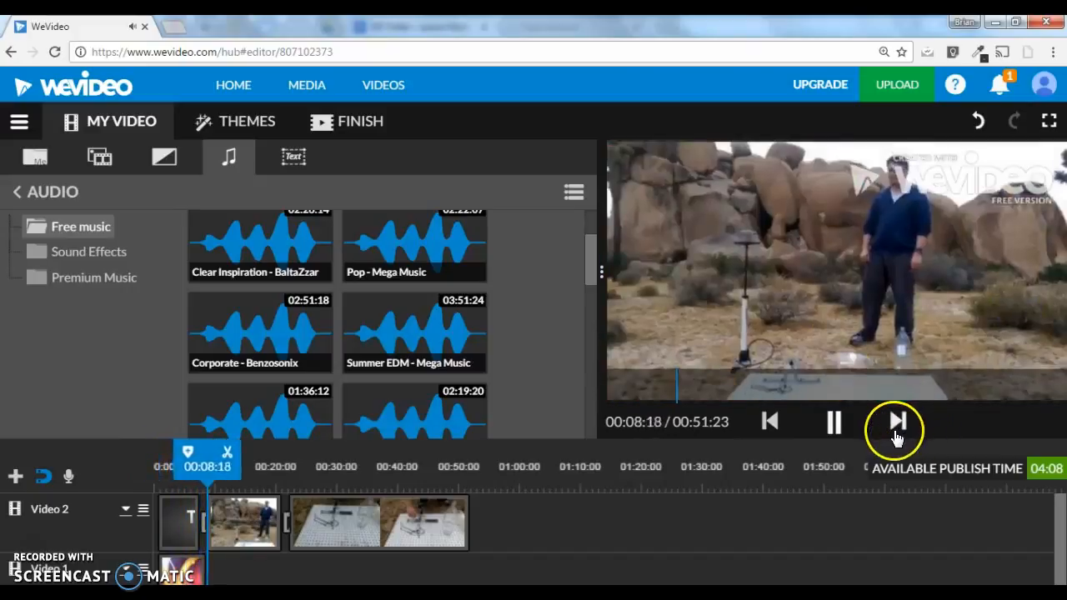
left_click(833, 421)
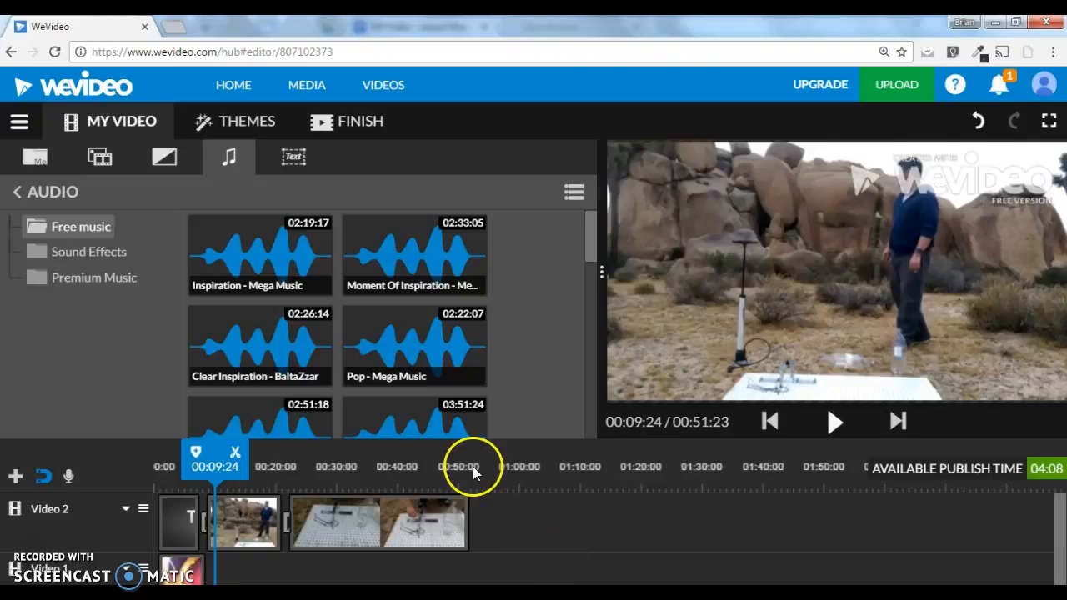
- Add an End Credits text graphic to the Video 2 track directly after the last footage clip
left_click(294, 158)
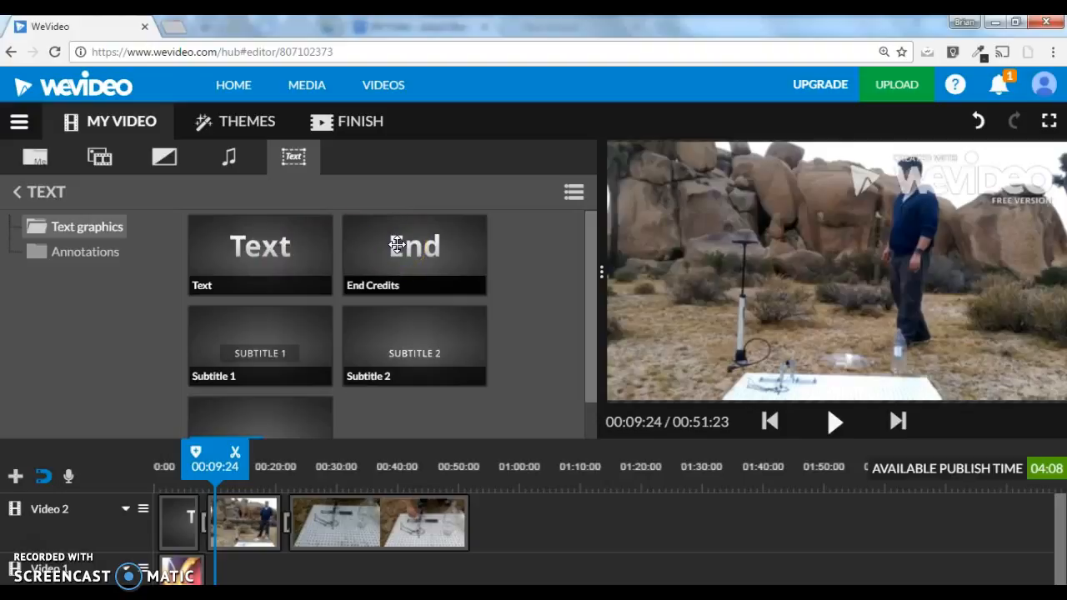
left_click_drag(395, 241, 497, 514)
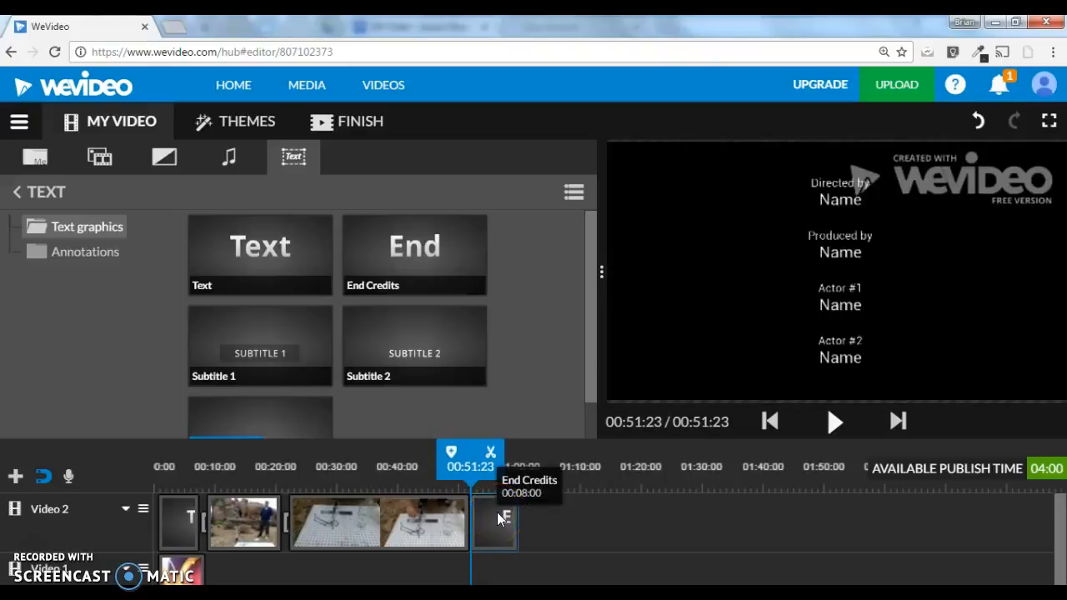
left_click(499, 525)
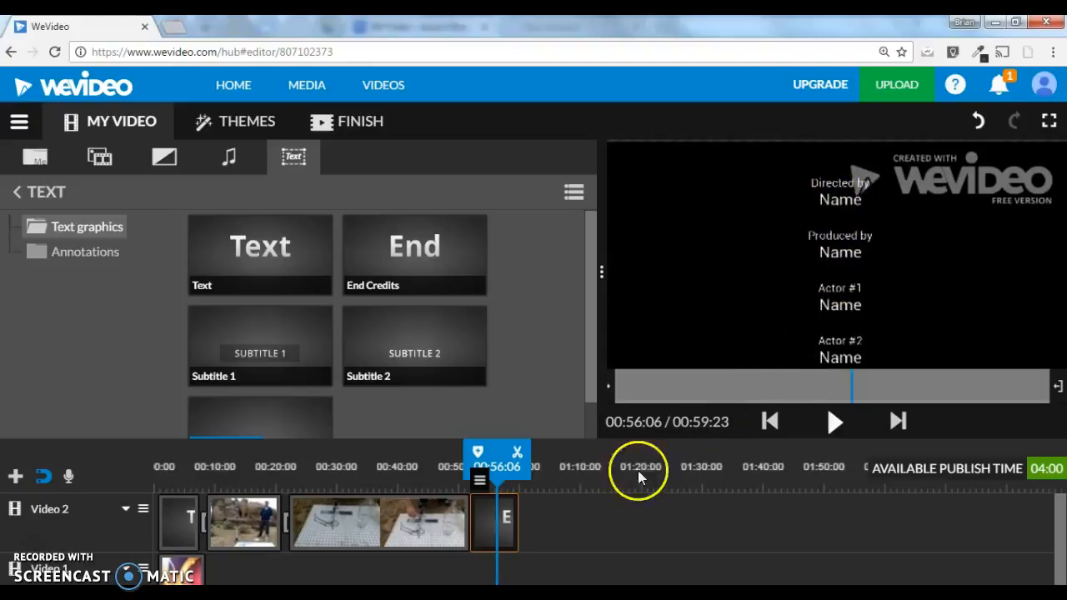
- Replace the placeholder under "Directed by" in the End Credits text with the director's name
double_click(488, 533)
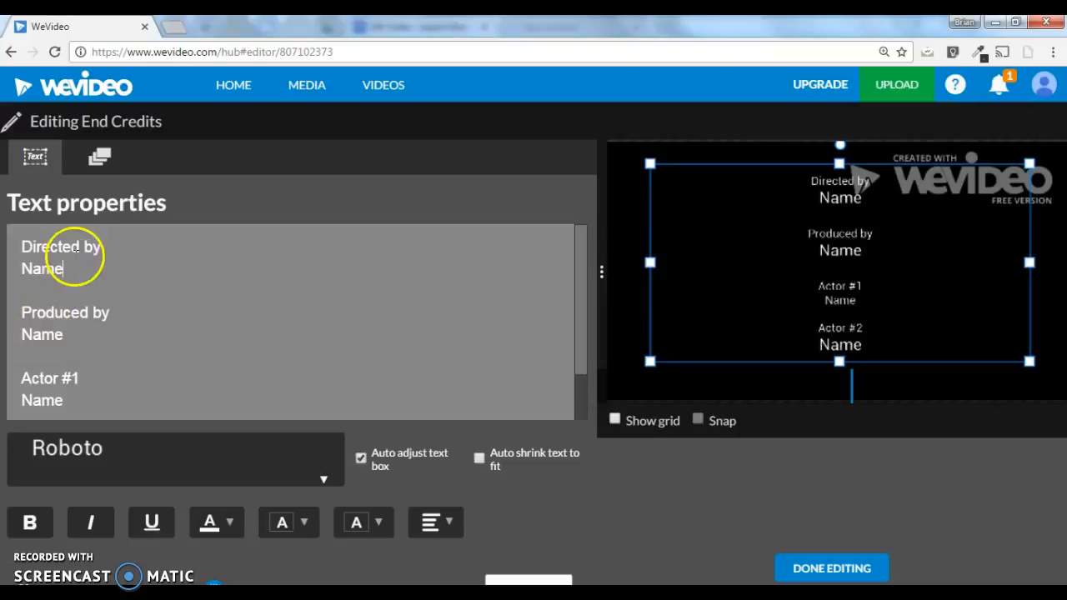
left_click(75, 268)
key("BackSpace")
key("BackSpace")
key("BackSpace")
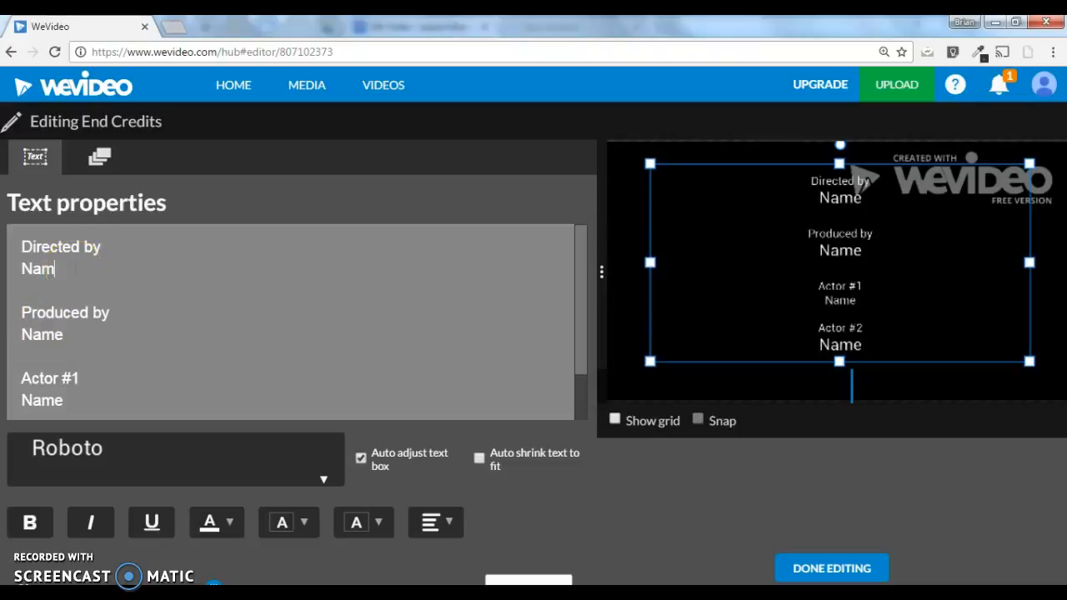
key("BackSpace")
type("Mr. Dowe")
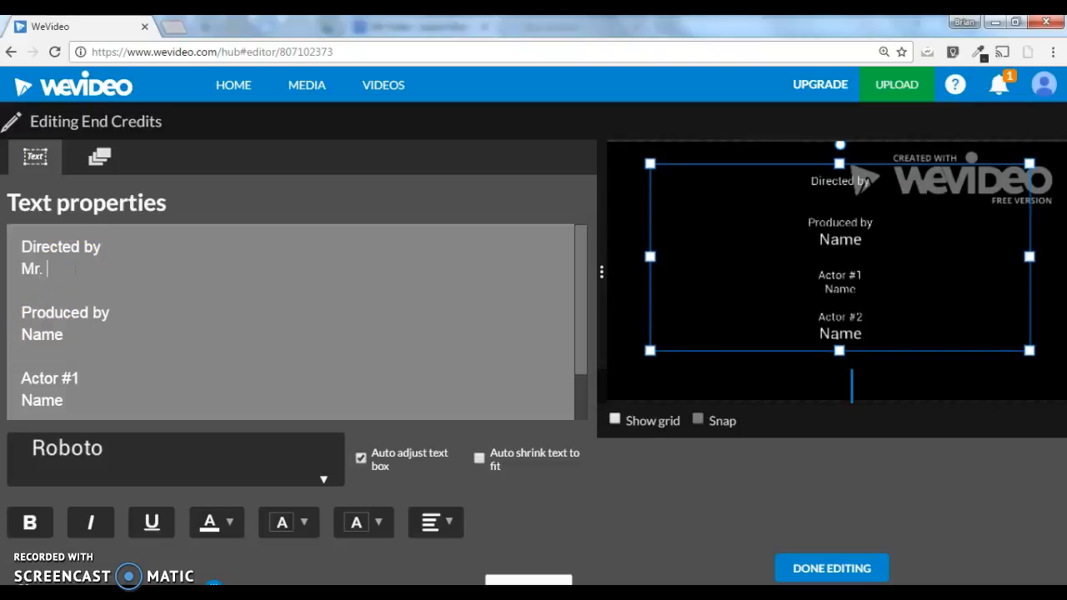
- Copy the director's name over the placeholders for Produced by, Actor #1 and Actor #2, and finish editing the credits
left_click_drag(94, 268, 11, 267)
key("ctrl+c")
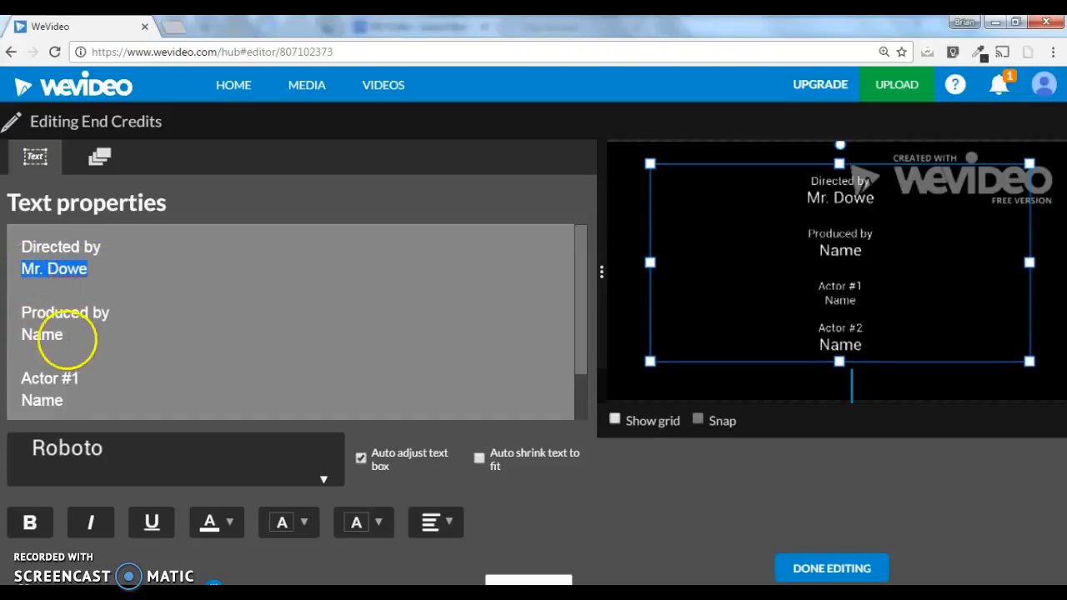
left_click_drag(70, 334, 22, 333)
key("ctrl+v")
left_click_drag(70, 400, 15, 399)
key("ctrl+v")
scroll(112, 381, "down", 2)
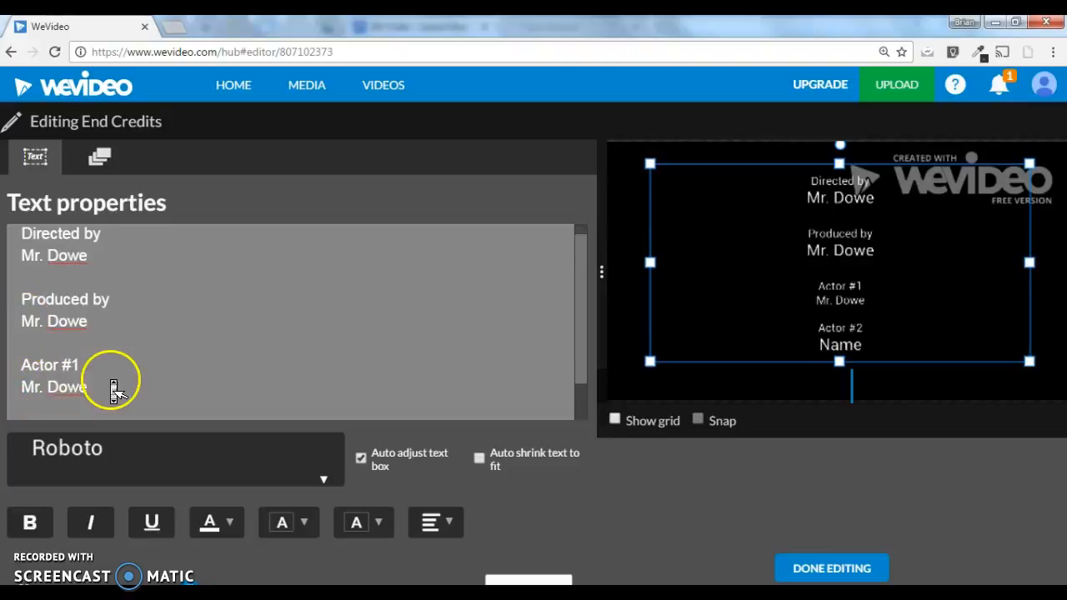
left_click(76, 409)
left_click_drag(77, 408, 20, 407)
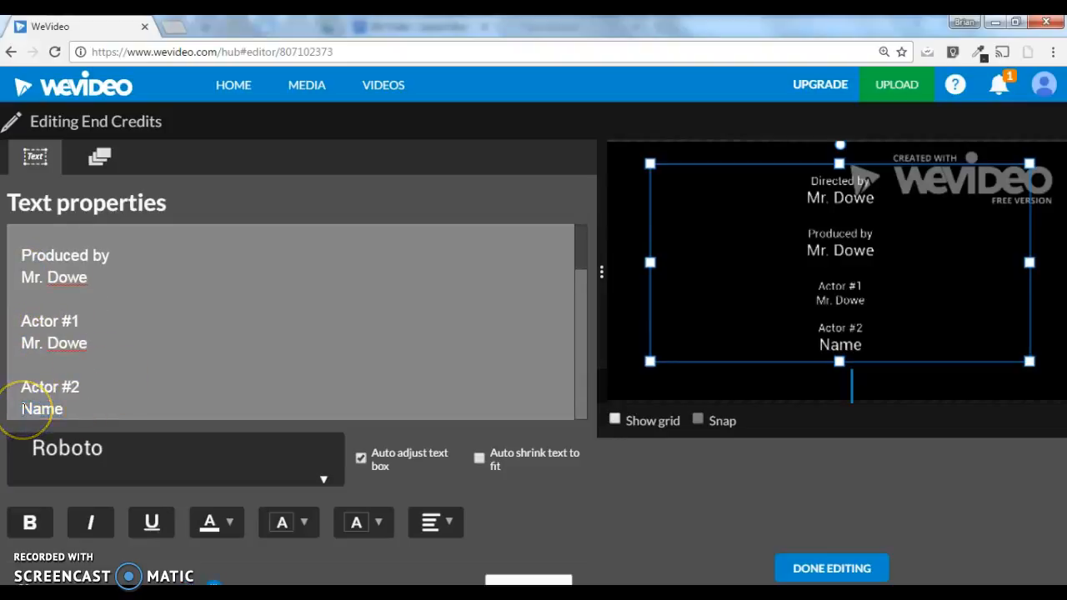
key("ctrl+v")
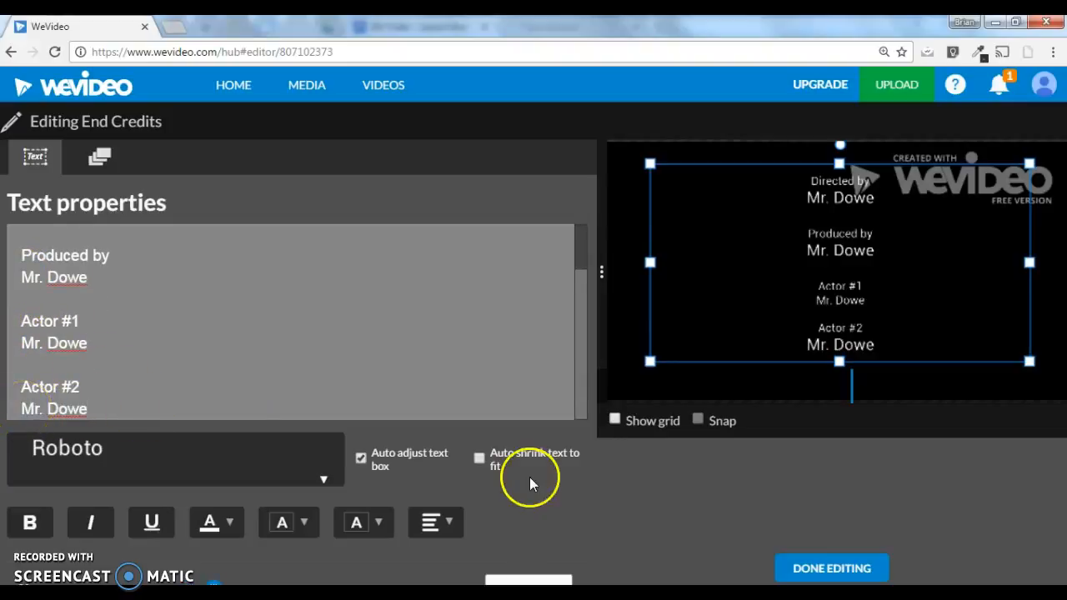
left_click(815, 573)
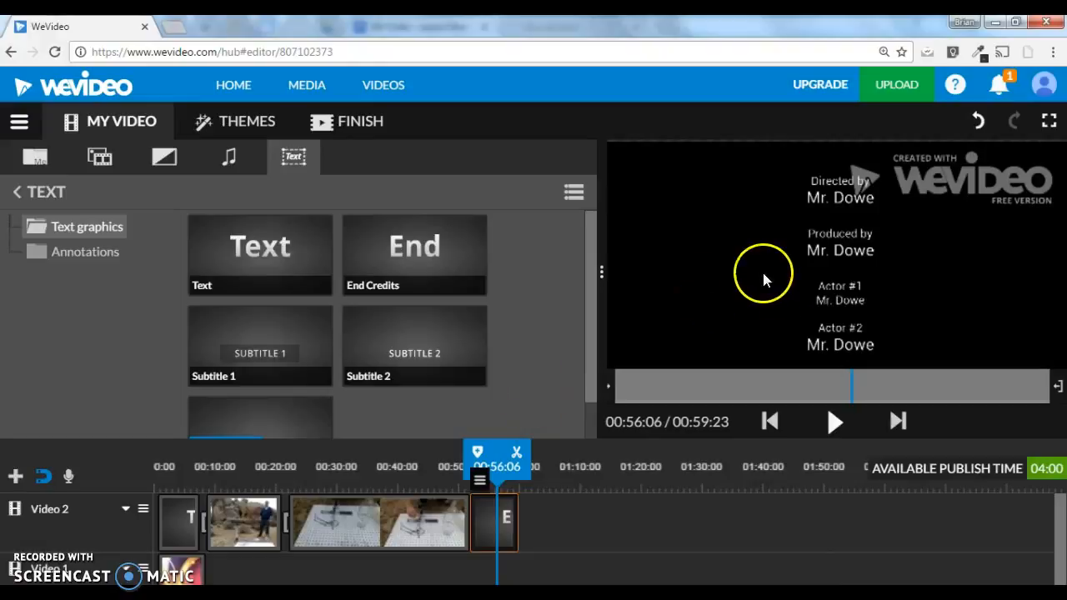
- Play the change from the last footage clip into the end credits, starting at about 00:50:19
left_click_drag(502, 448, 463, 451)
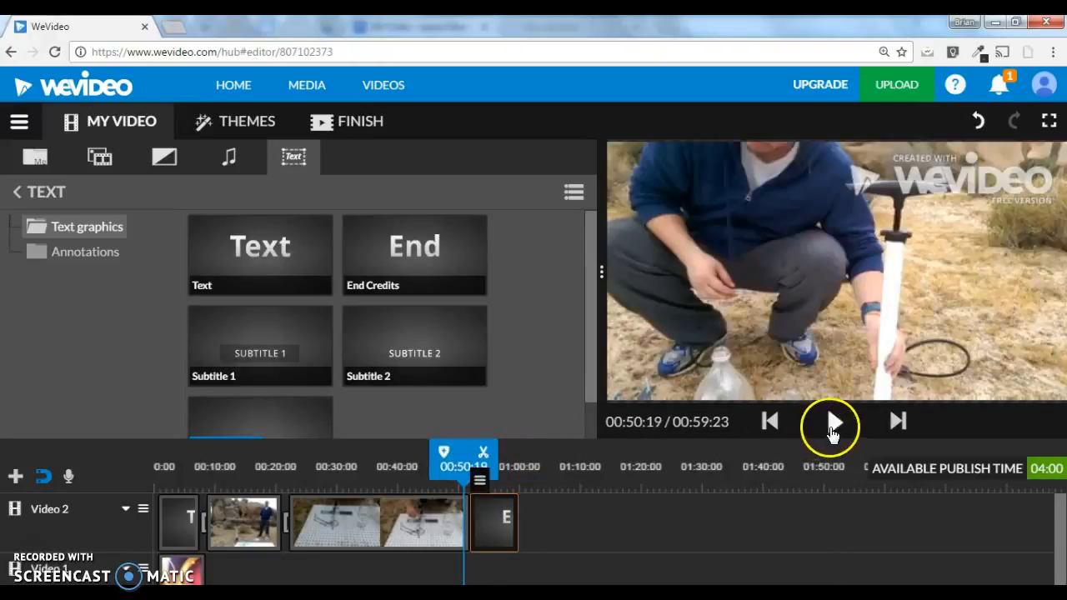
left_click(834, 421)
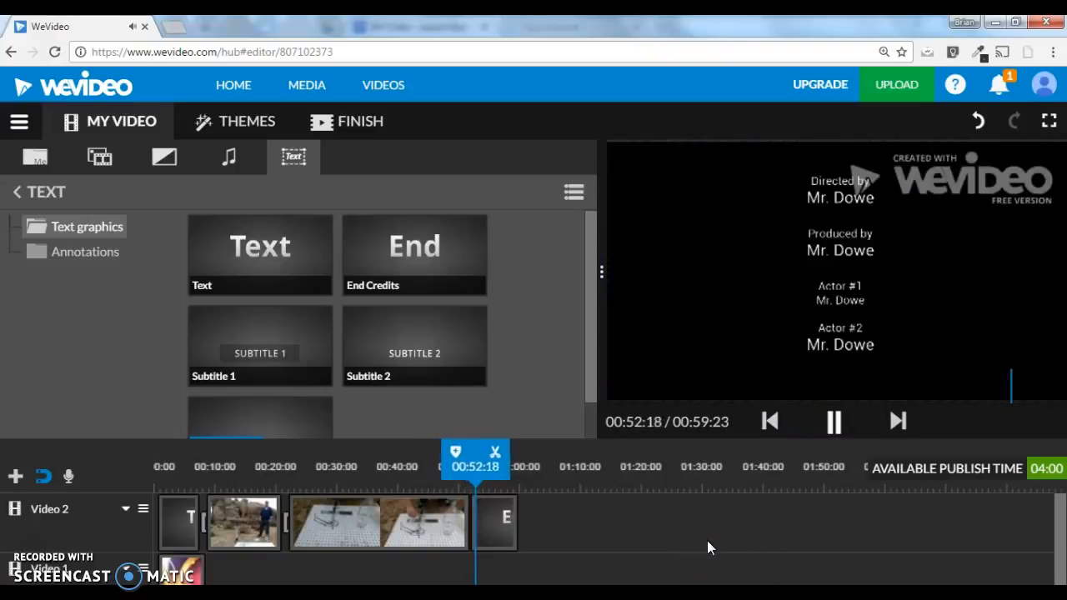
left_click(548, 547)
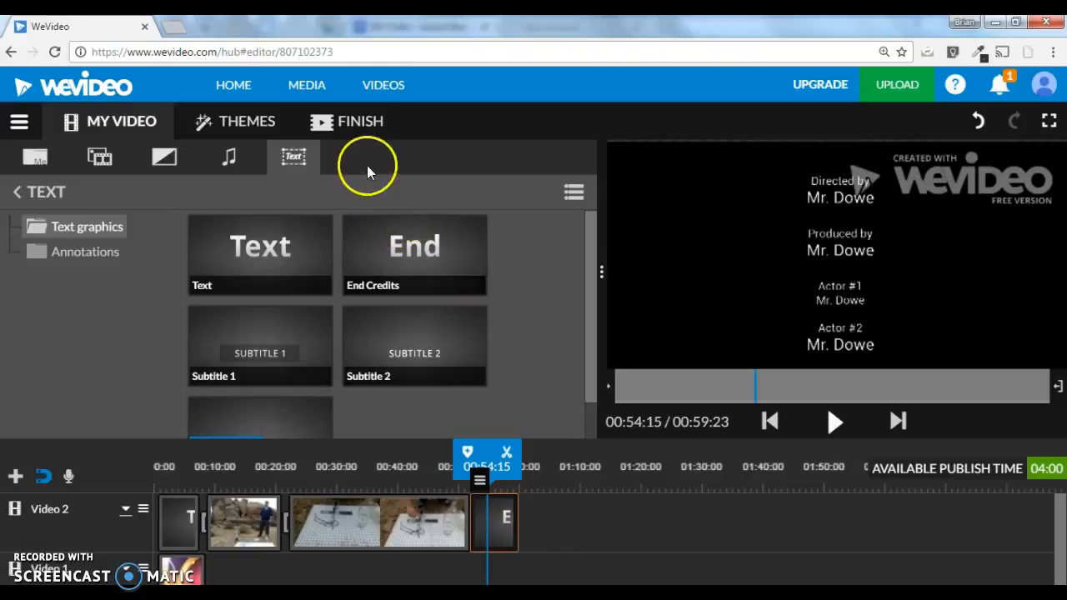
- Start finishing the video and set its title to "Rocket Launch"
left_click(350, 134)
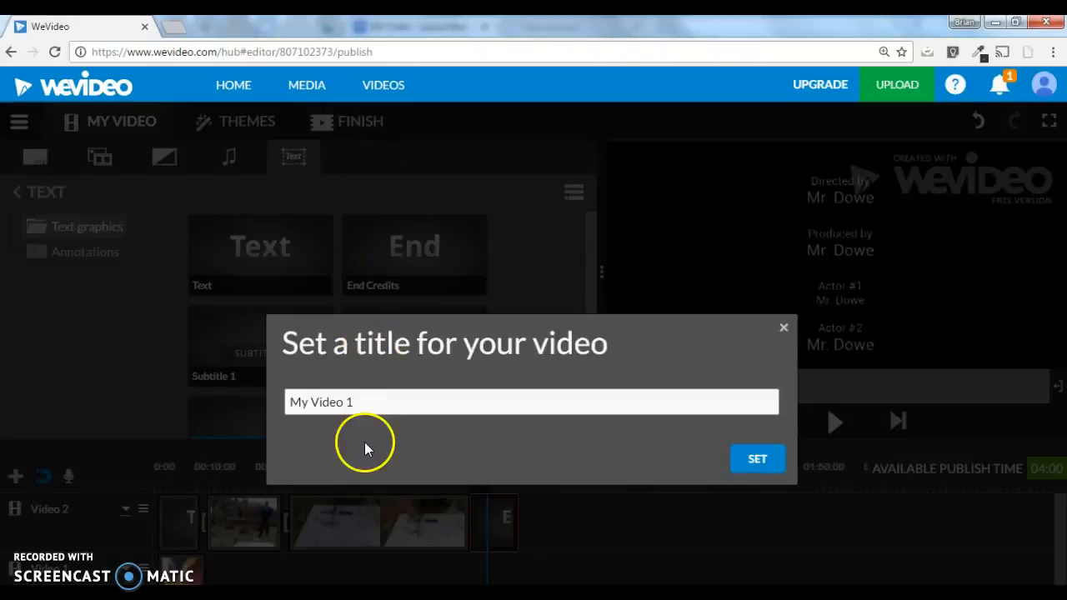
left_click(362, 398)
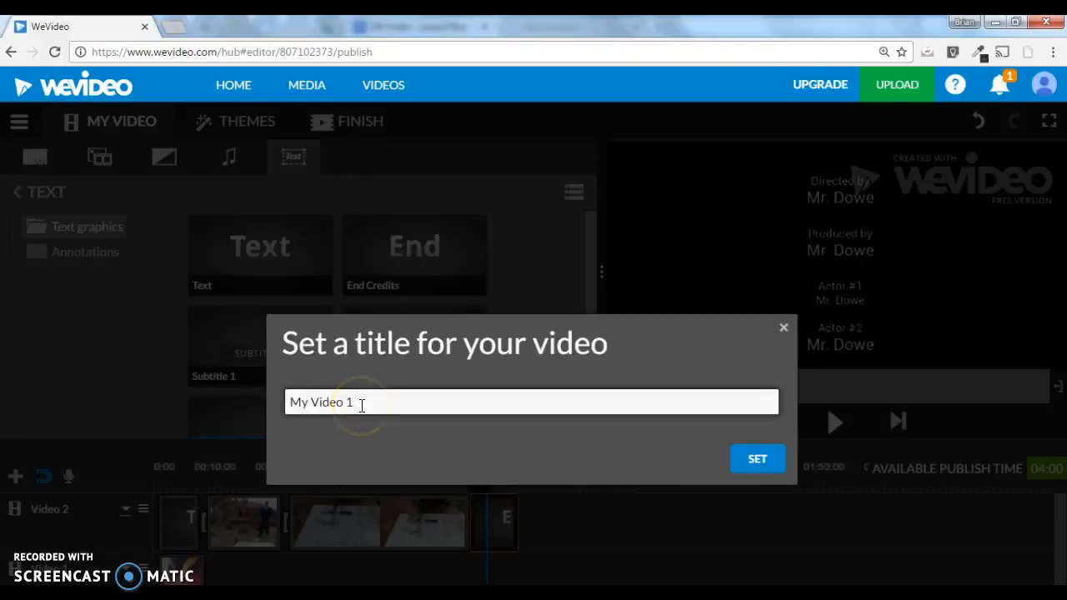
key("BackSpace")
key("BackSpace")
key("BackSpace")
key("BackSpace")
key("BackSpace")
key("BackSpace")
key("BackSpace")
key("BackSpace")
key("BackSpace")
key("BackSpace")
type("Rocket Launch")
left_click(758, 462)
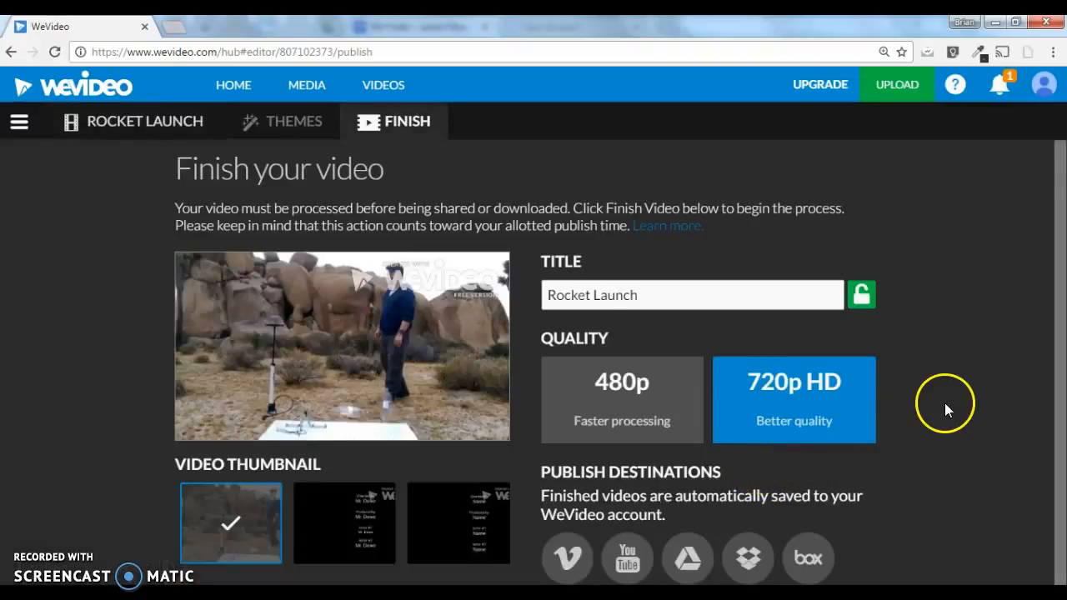
- Set the output quality of the finished video to 480p
scroll(944, 408, "down", 1)
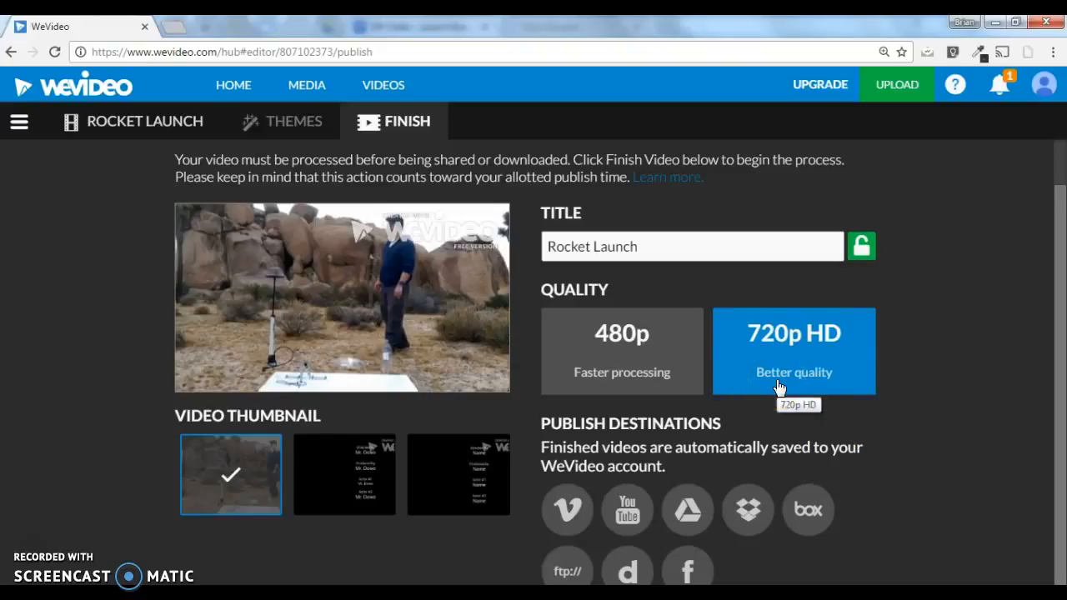
left_click(659, 371)
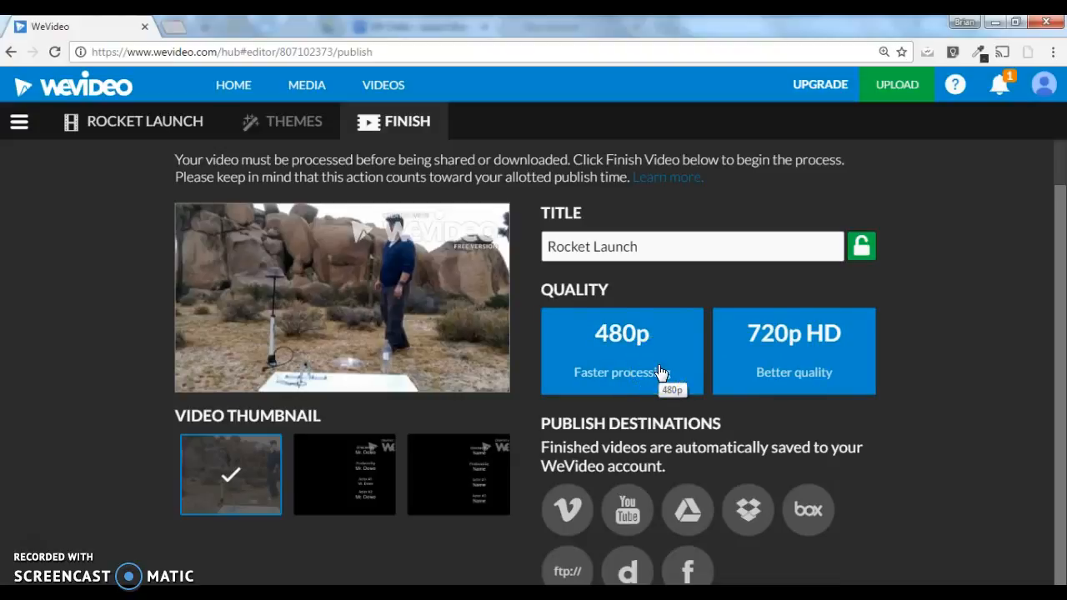
left_click(618, 358)
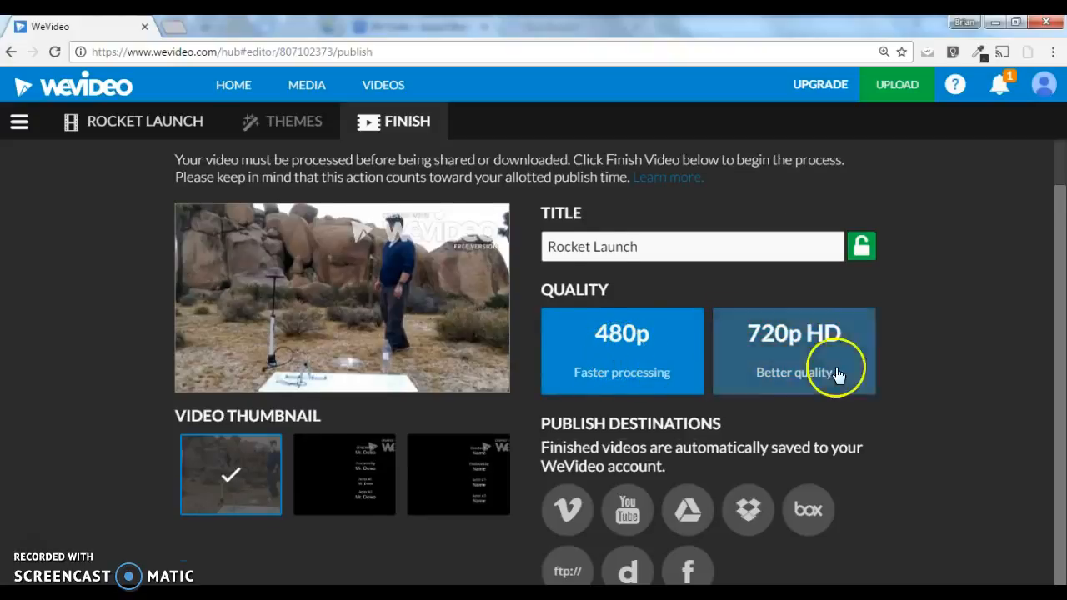
- Choose YouTube as the publish destination for the finished video
scroll(947, 409, "up", 1)
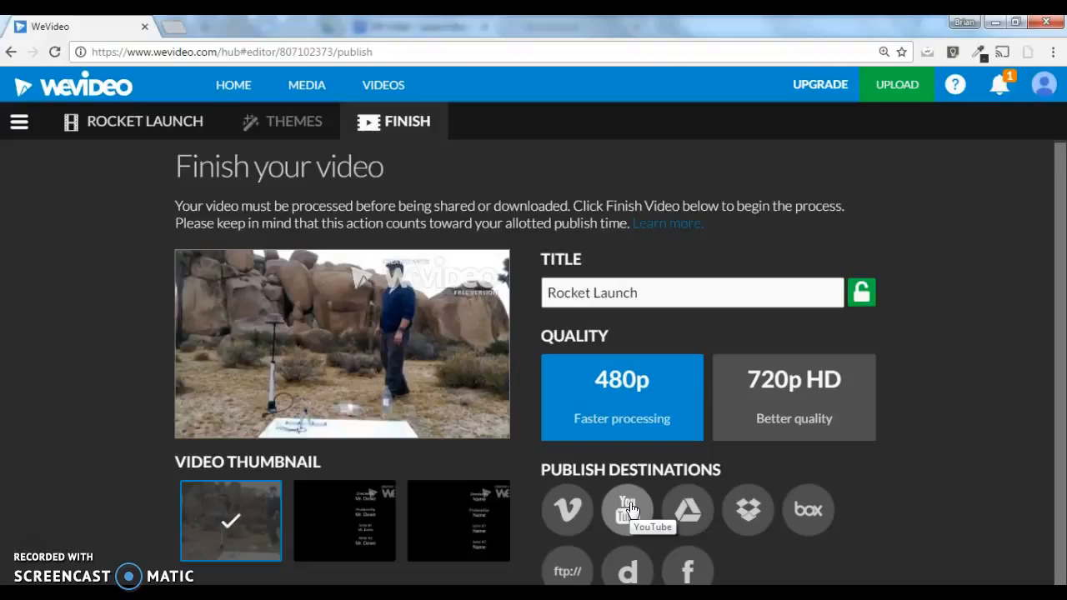
left_click(685, 506)
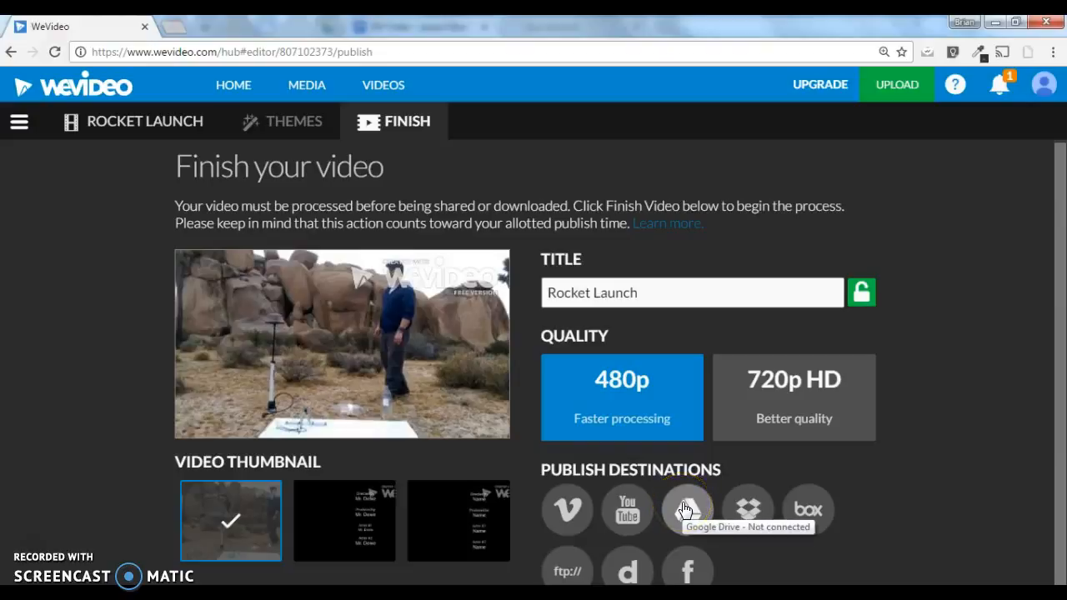
left_click(627, 509)
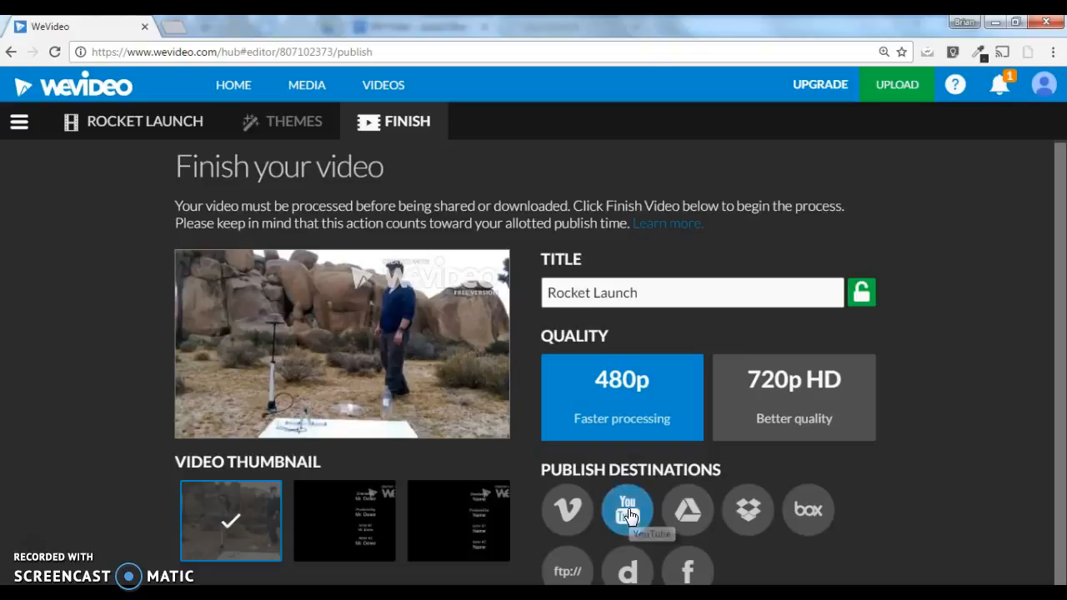
left_click(630, 517)
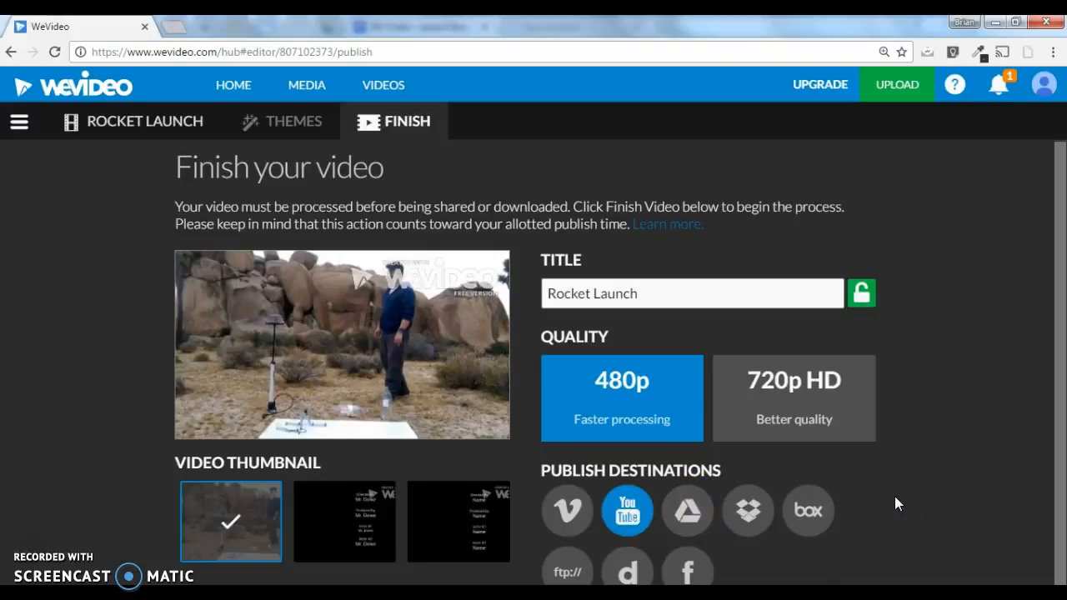
- Submit the Rocket Launch video for processing with the chosen publishing settings
key("ctrl+minus")
key("ctrl+minus")
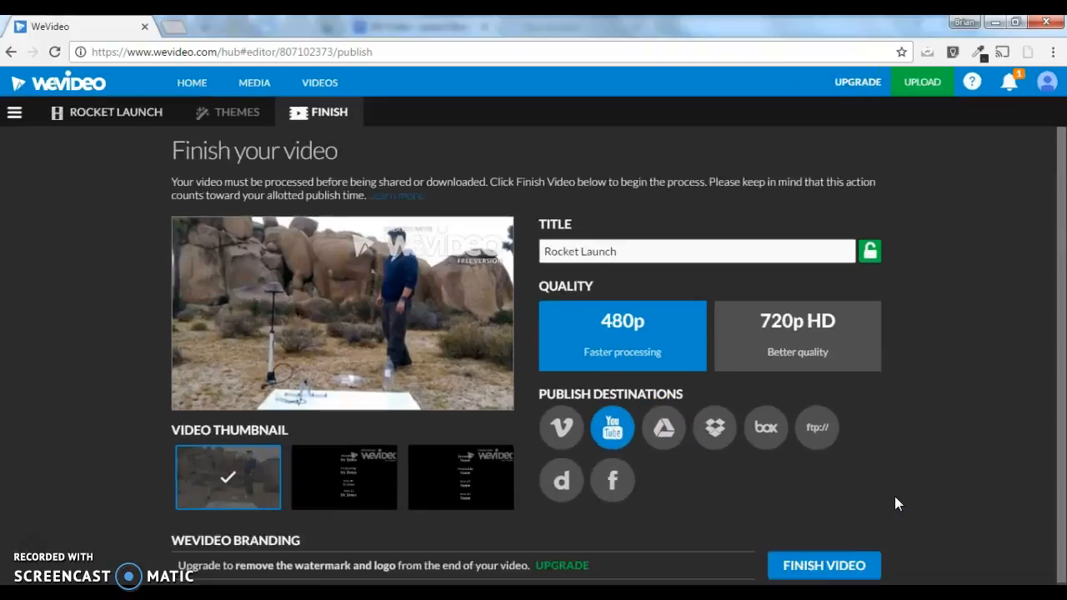
left_click(827, 565)
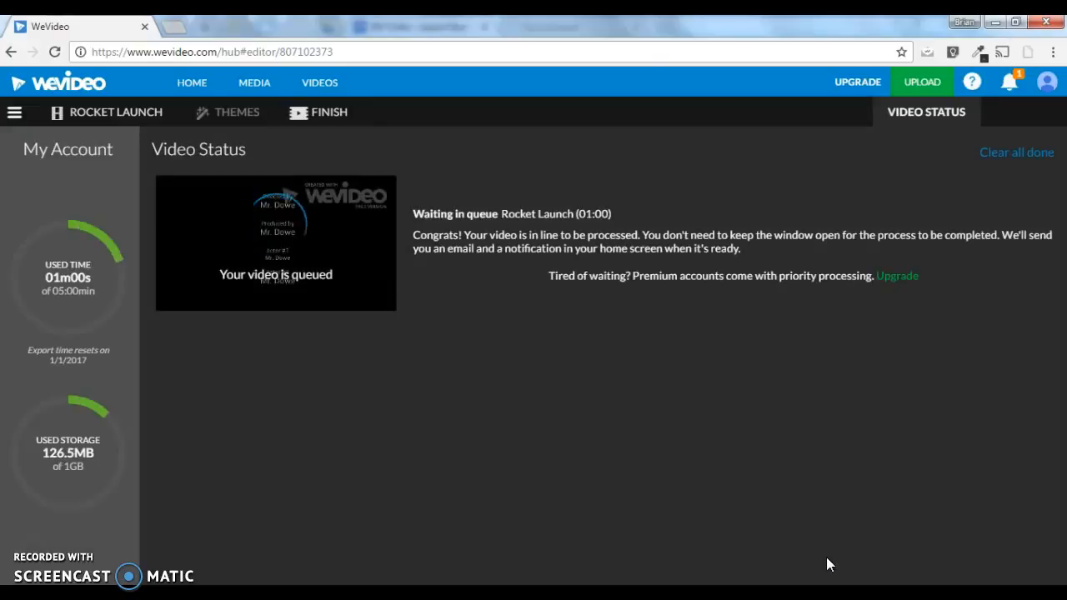
left_click(760, 457)
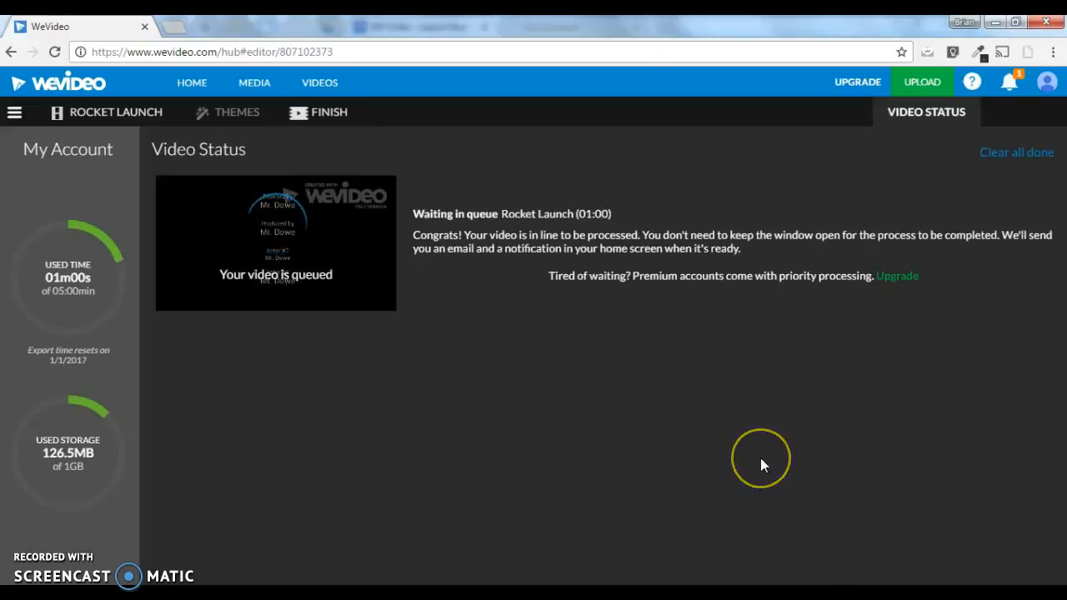